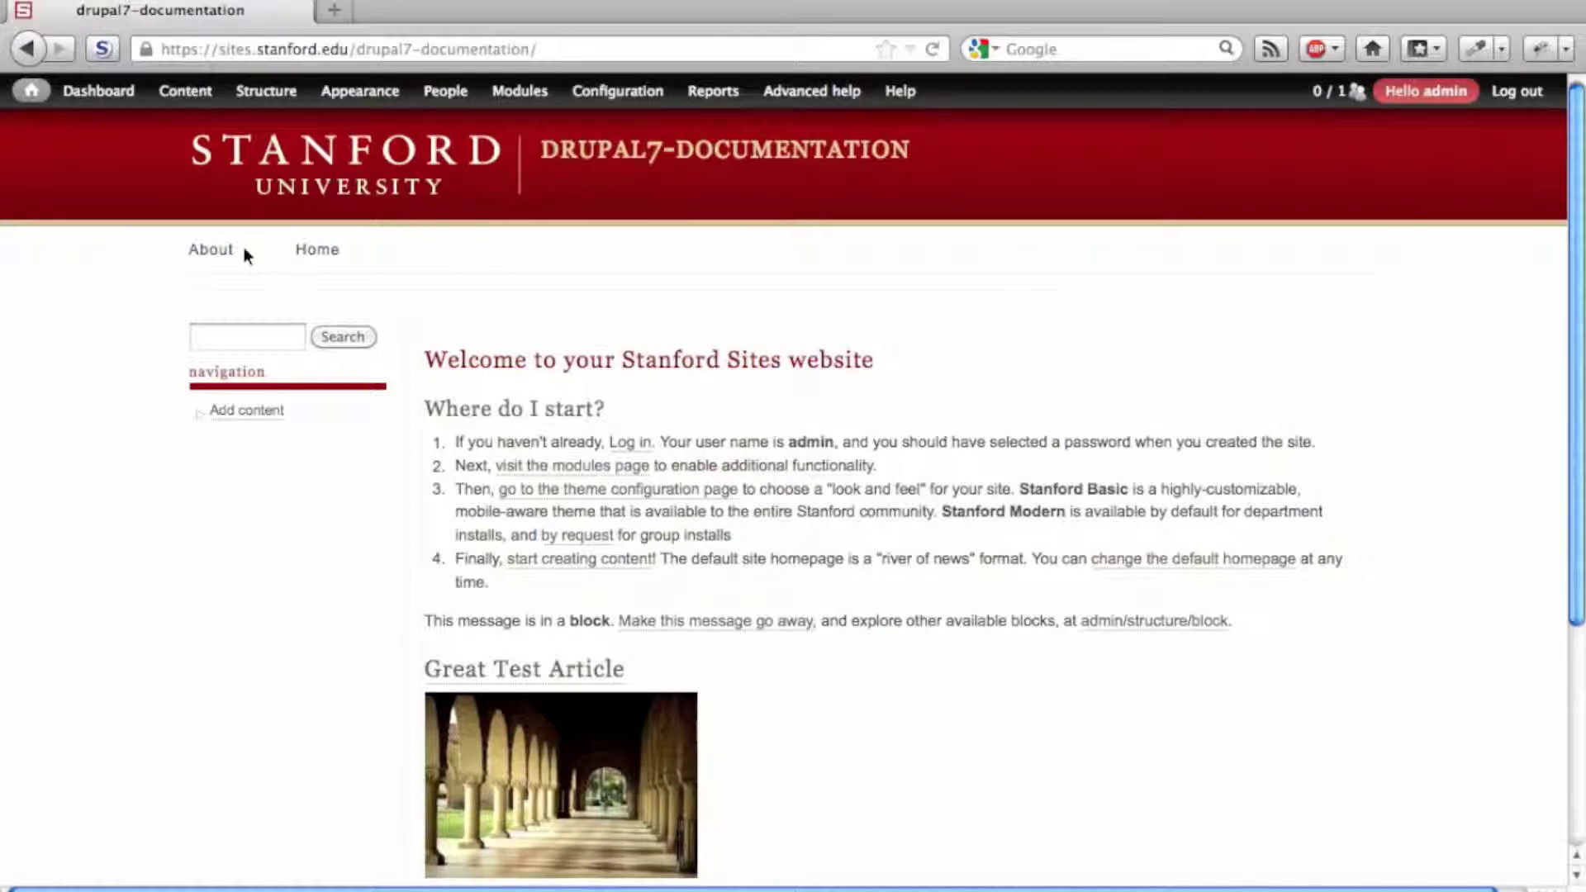
View the Great Test Article and About Us pages, then the content list showing both.
{"action": "left_click", "coordinate": [494, 676]}
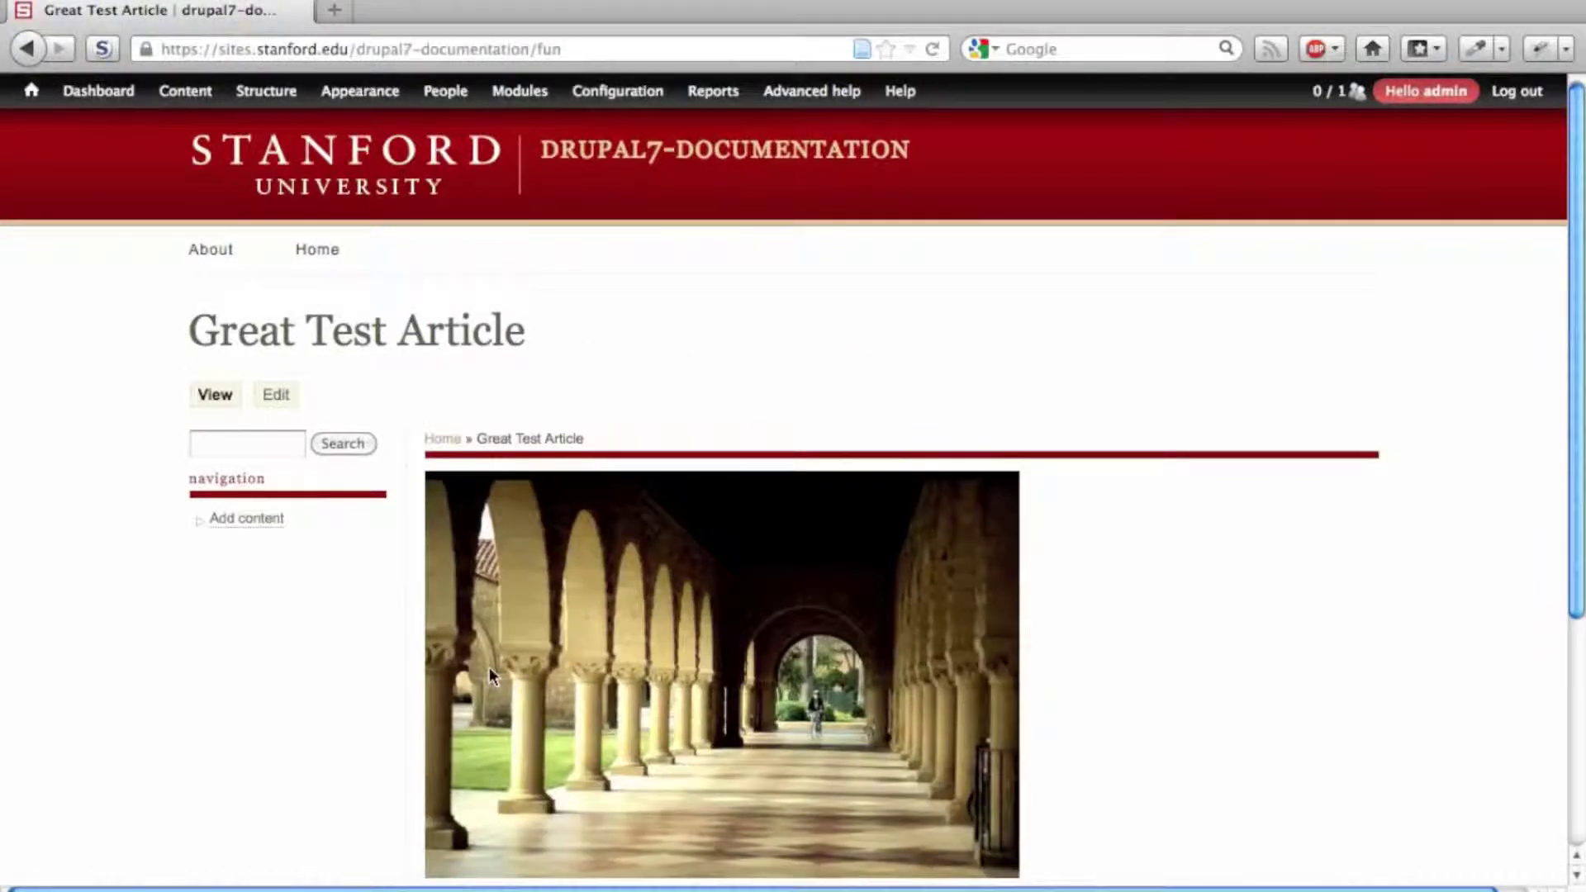
{"action": "left_click", "coordinate": [208, 256]}
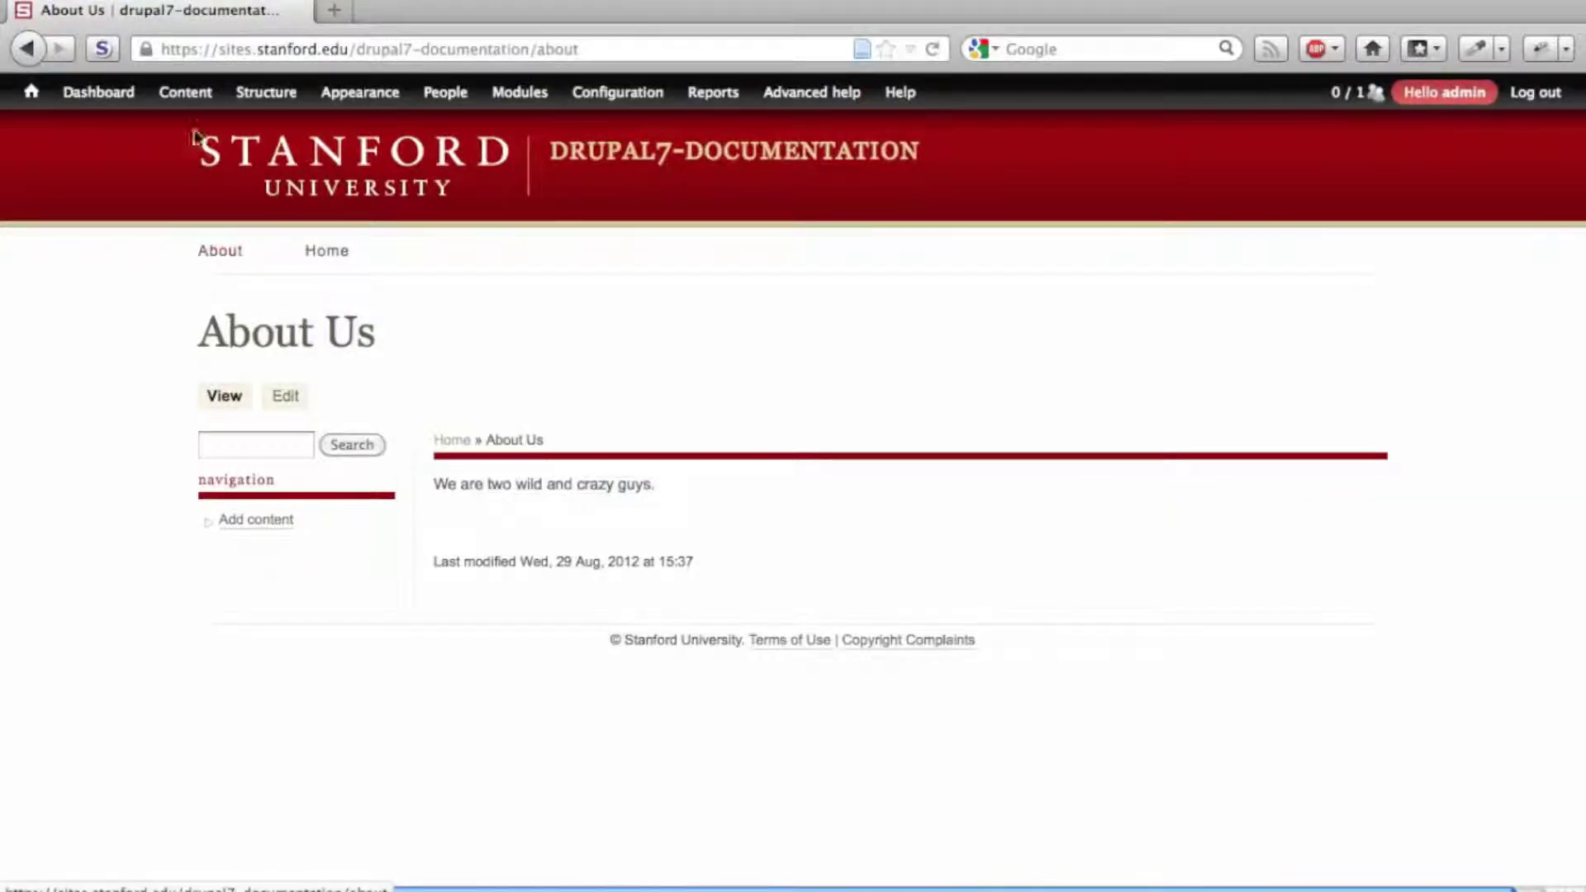
{"action": "left_click", "coordinate": [191, 93]}
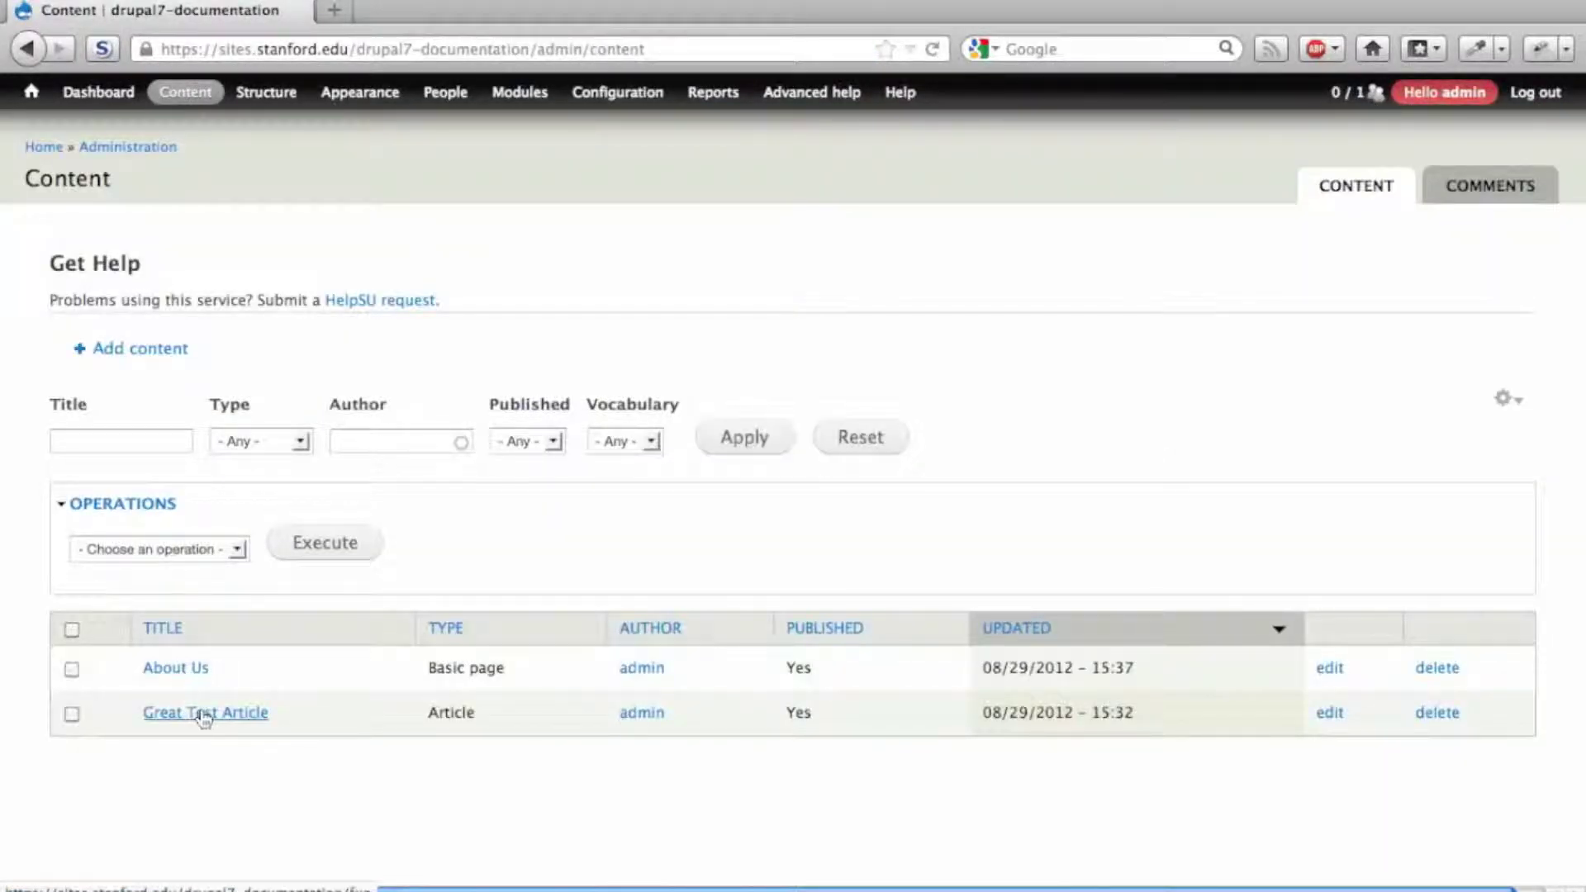
{"action": "left_click", "coordinate": [519, 95]}
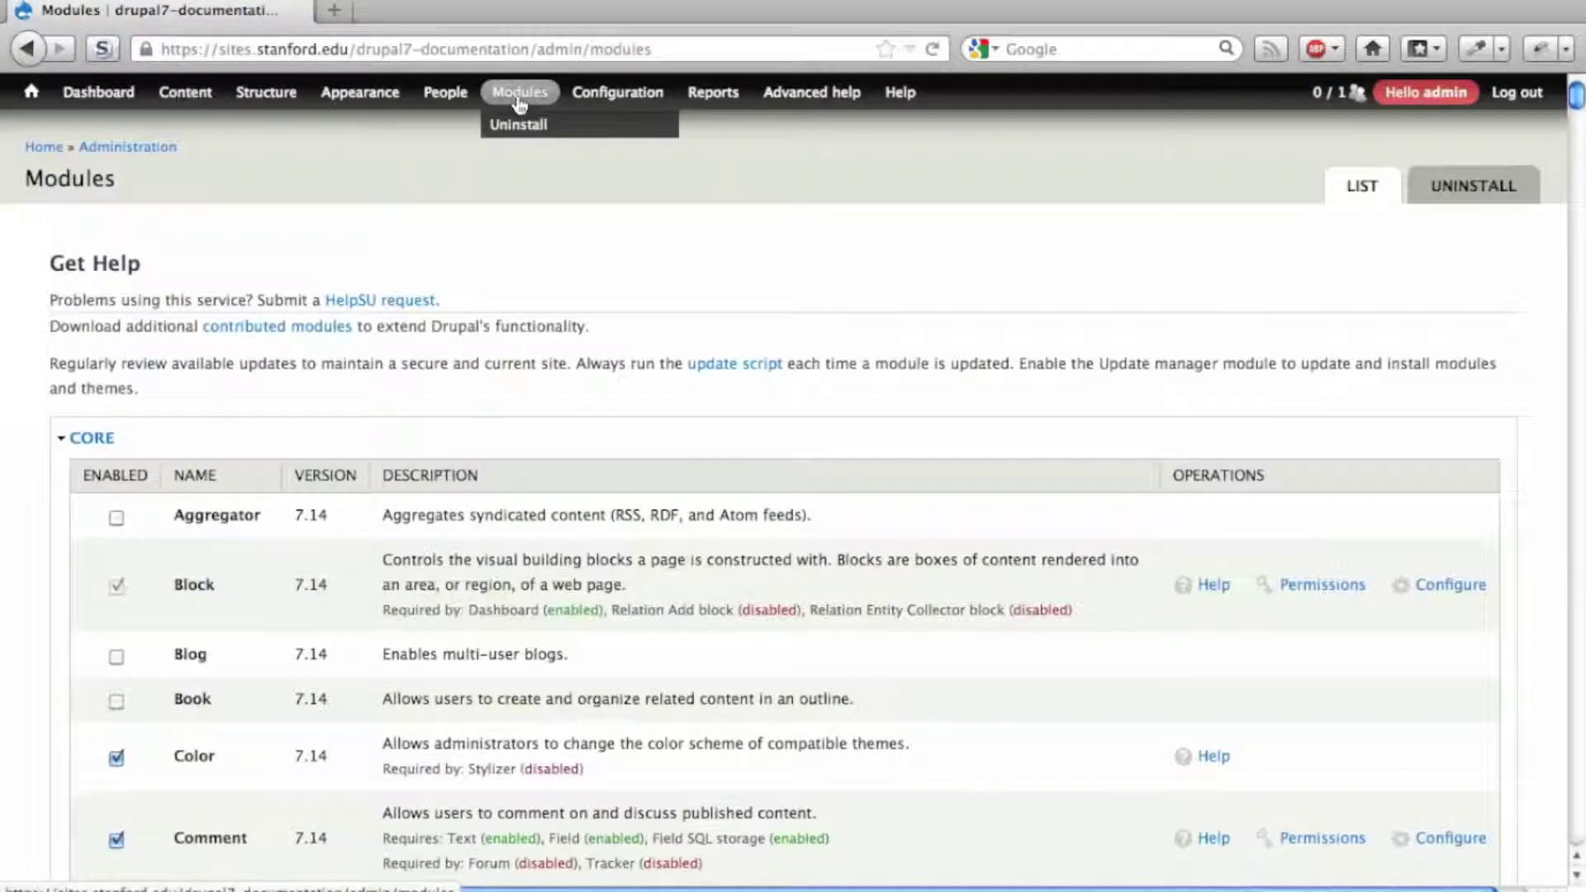
Find 'backup' on the Modules page, tick Backup and Migrate, and save the configuration.
{"action": "key", "text": "ctrl+f"}
{"action": "type", "text": "backup"}
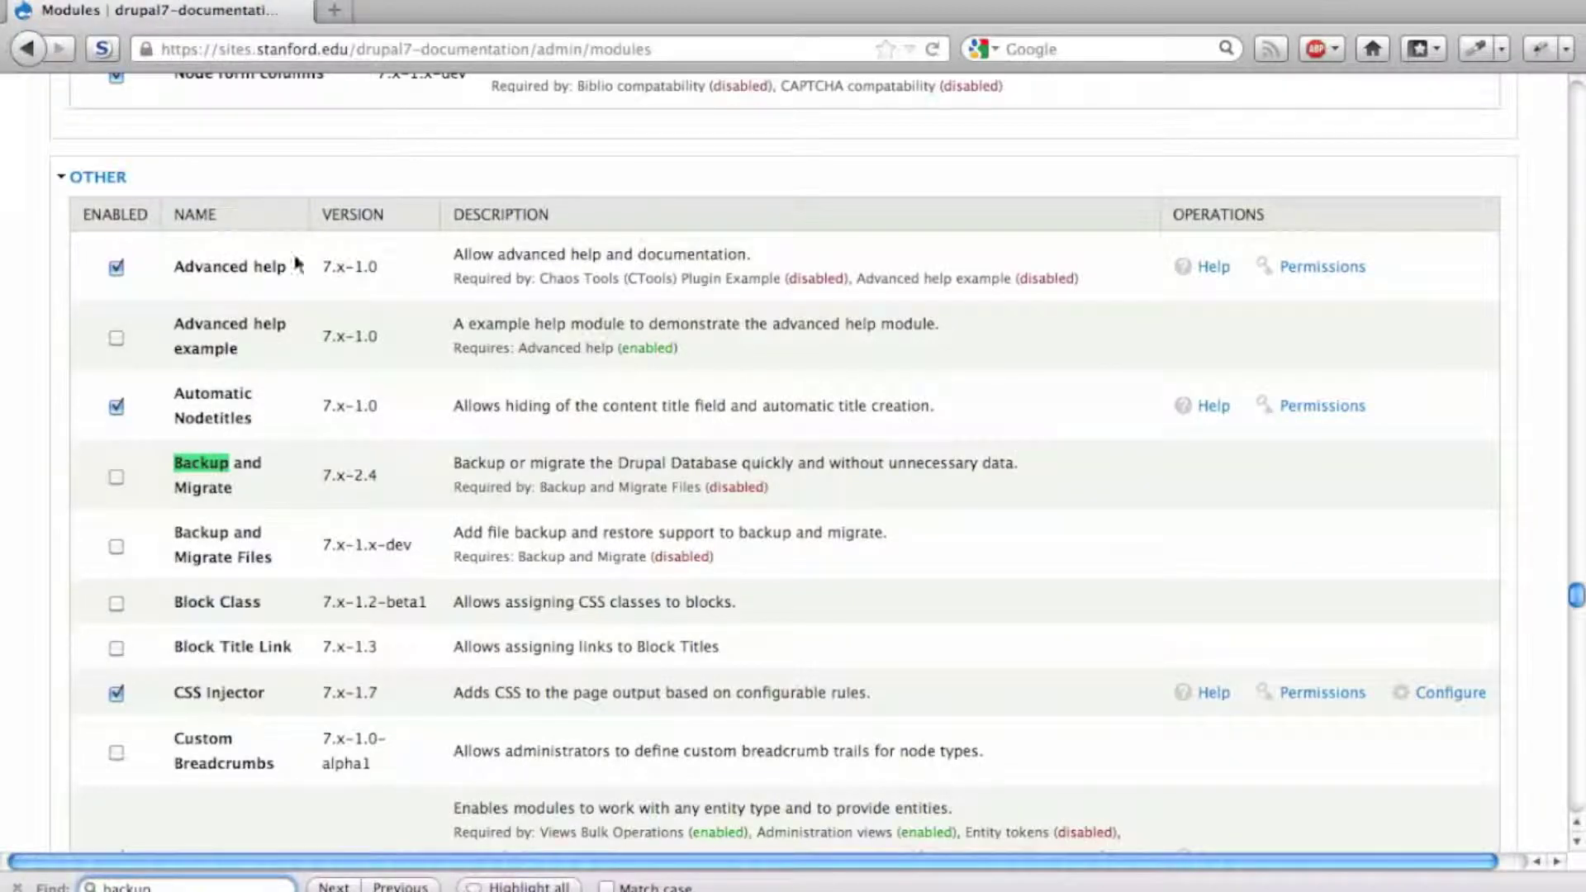
{"action": "left_click", "coordinate": [116, 477]}
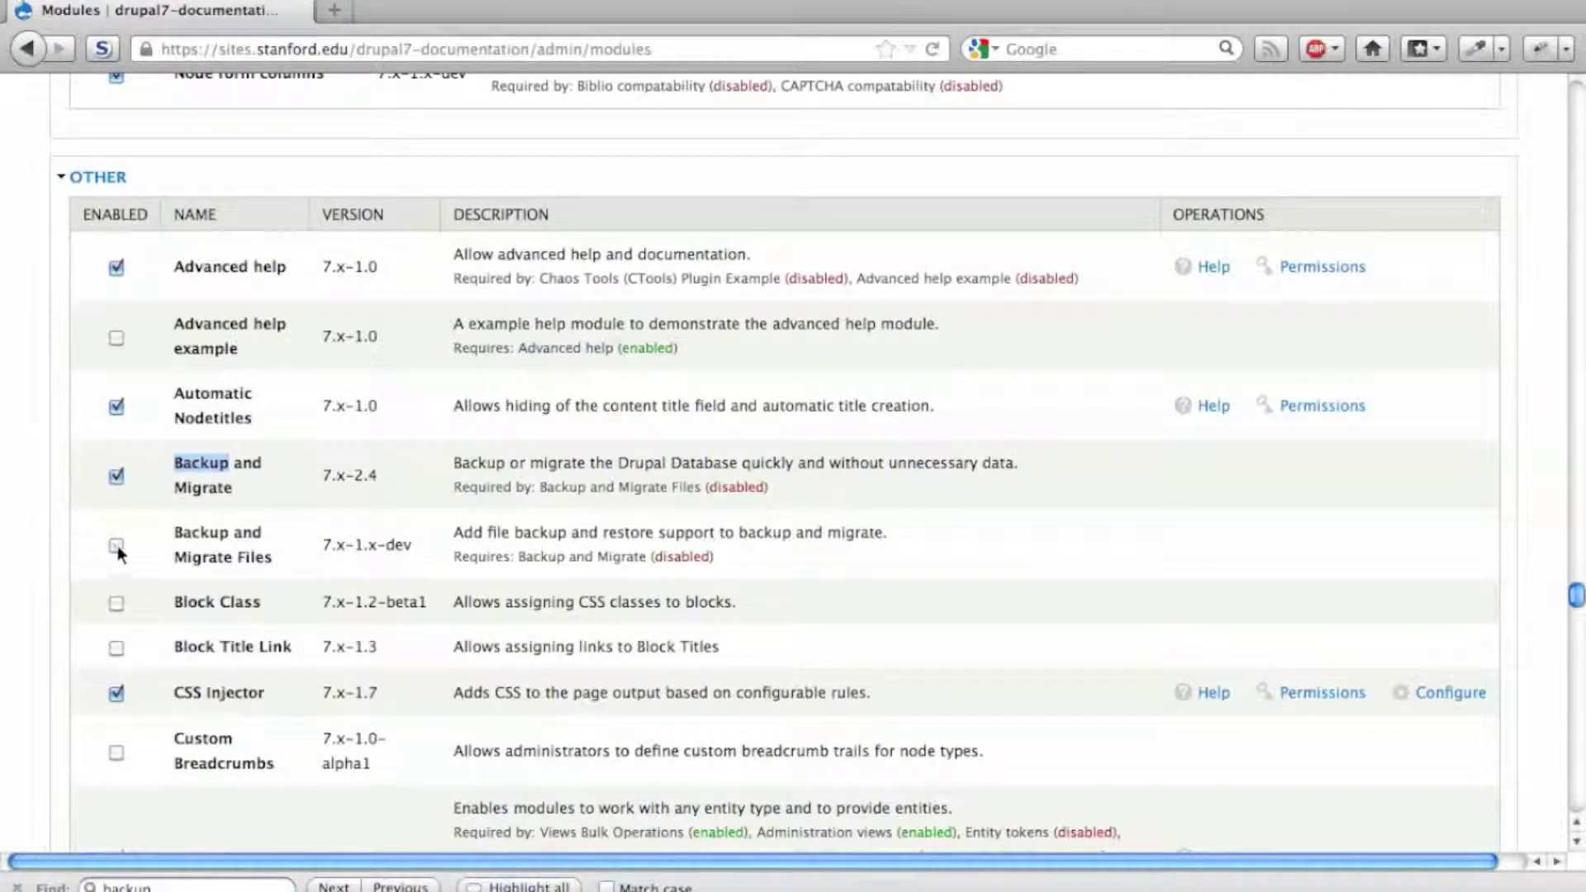
{"action": "key", "text": "End"}
{"action": "left_click", "coordinate": [149, 753]}
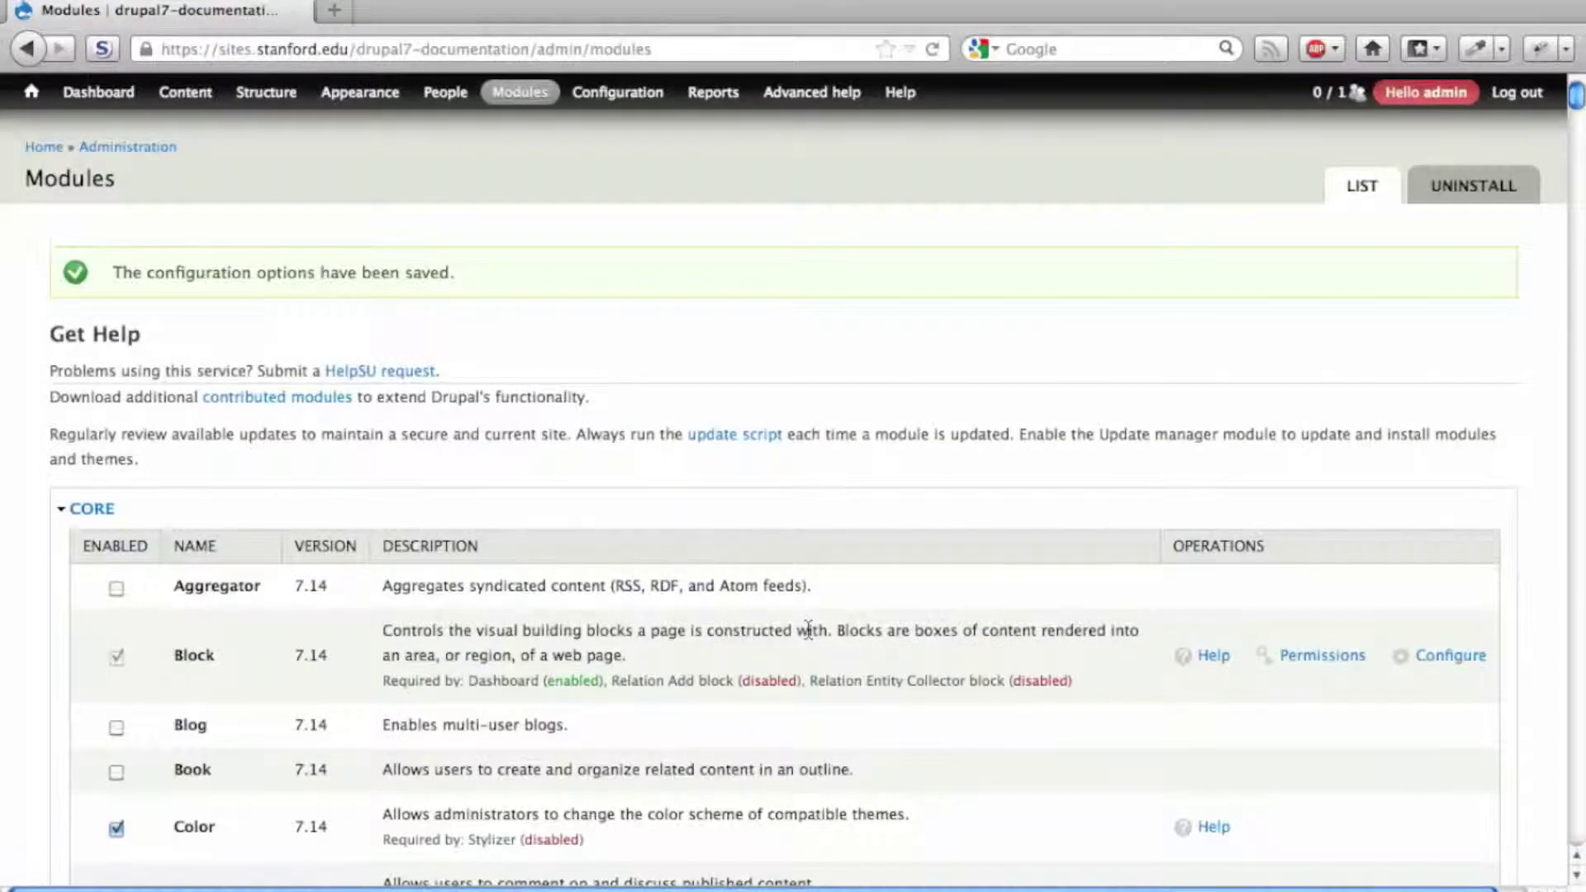
Run a Quick Backup of the Default Database to the Manual Backups Directory.
{"action": "mouse_move", "coordinate": [618, 92]}
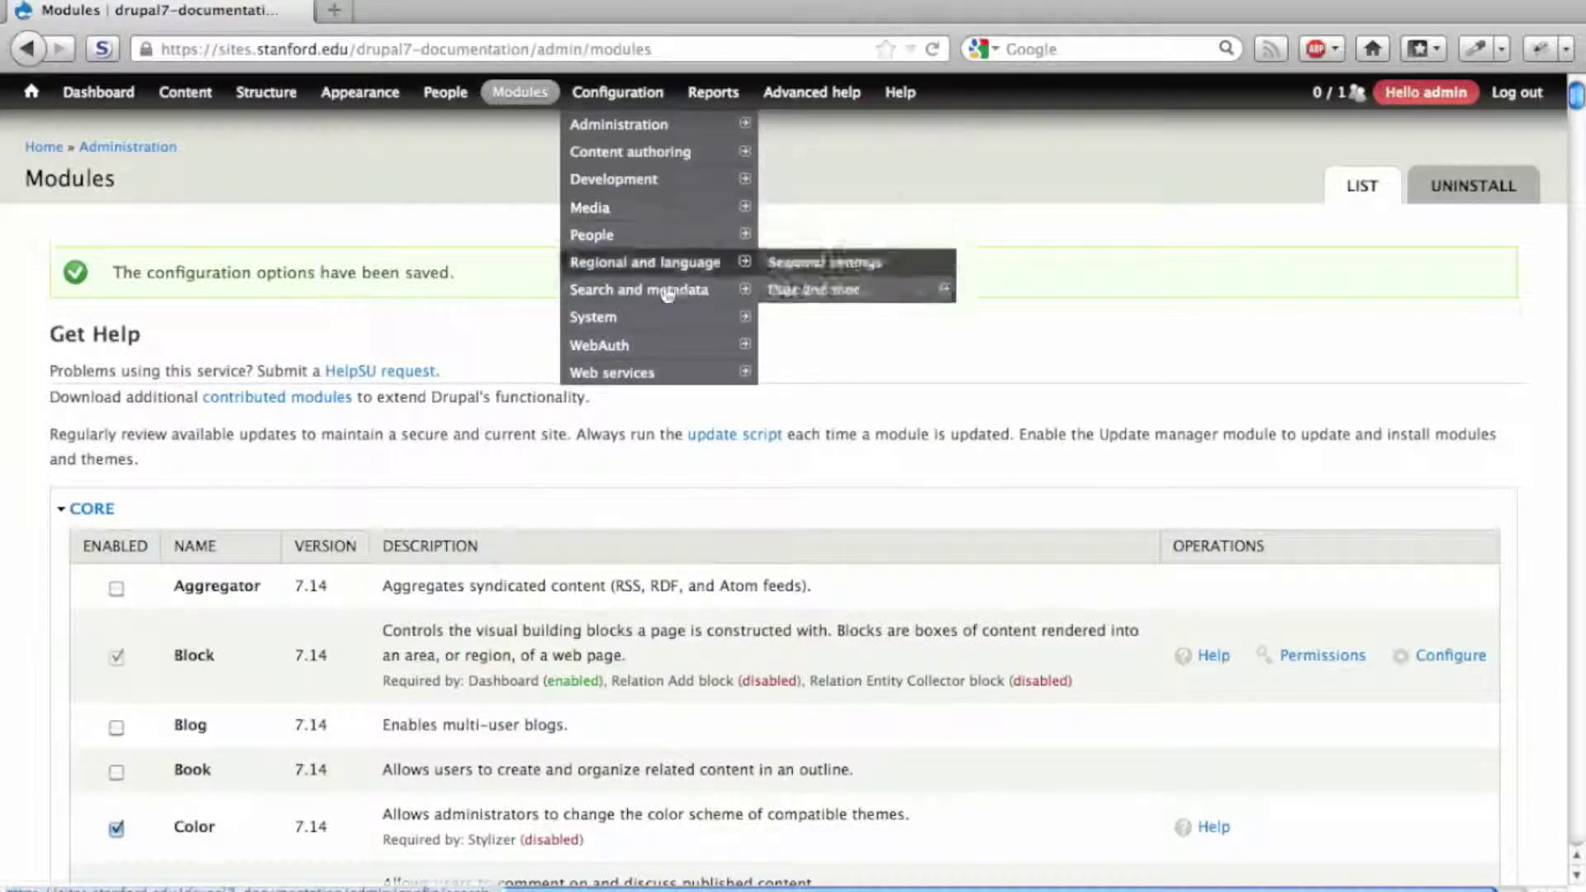
{"action": "mouse_move", "coordinate": [667, 317]}
{"action": "left_click", "coordinate": [856, 374]}
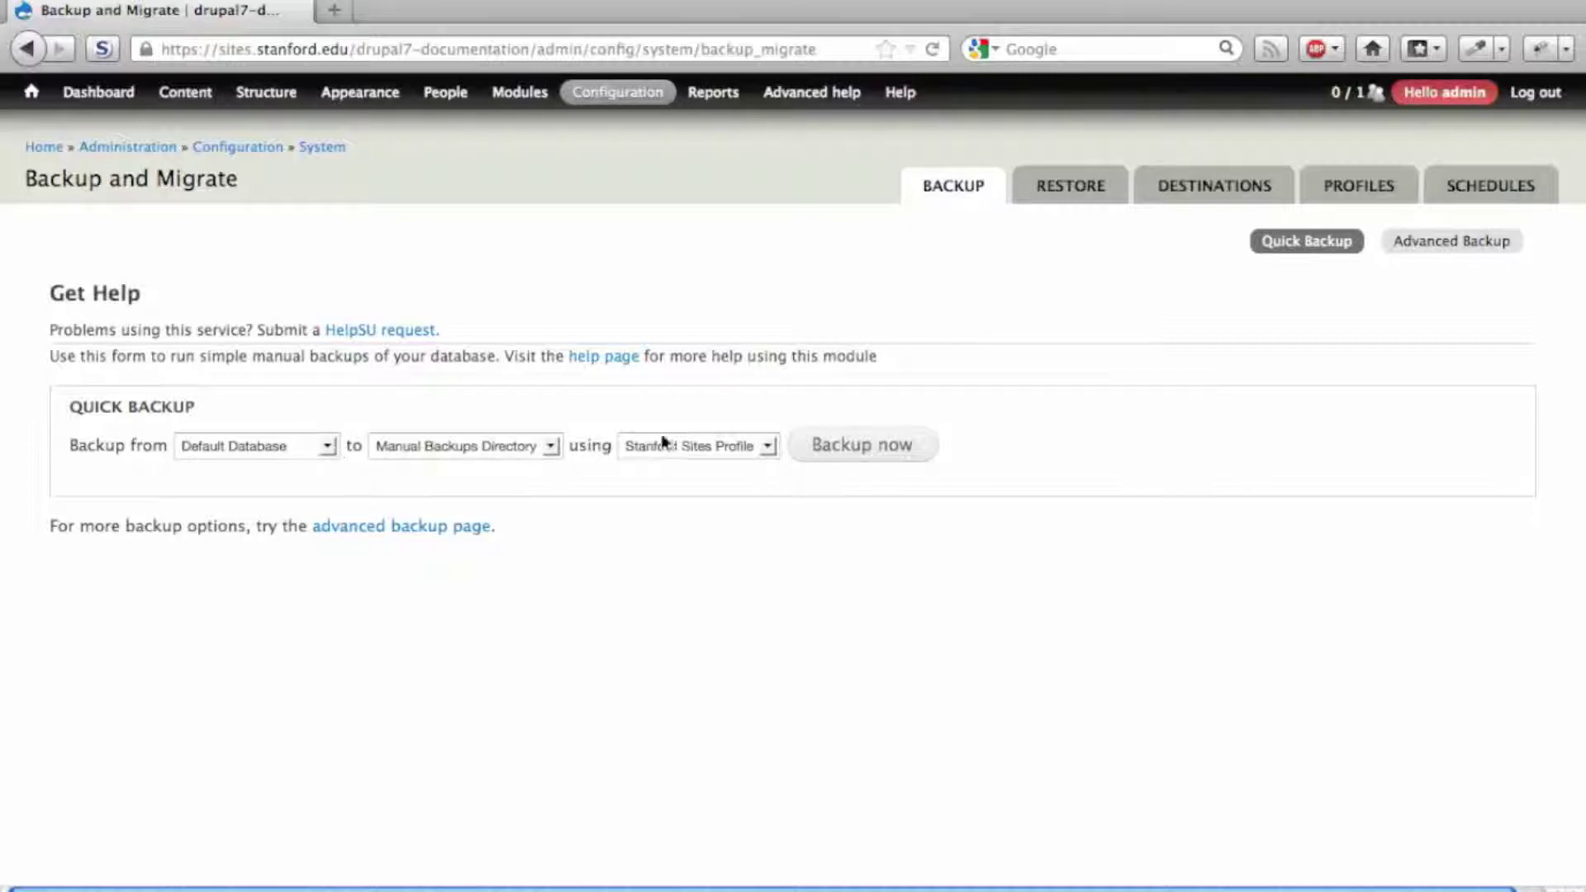
{"action": "left_click", "coordinate": [851, 454]}
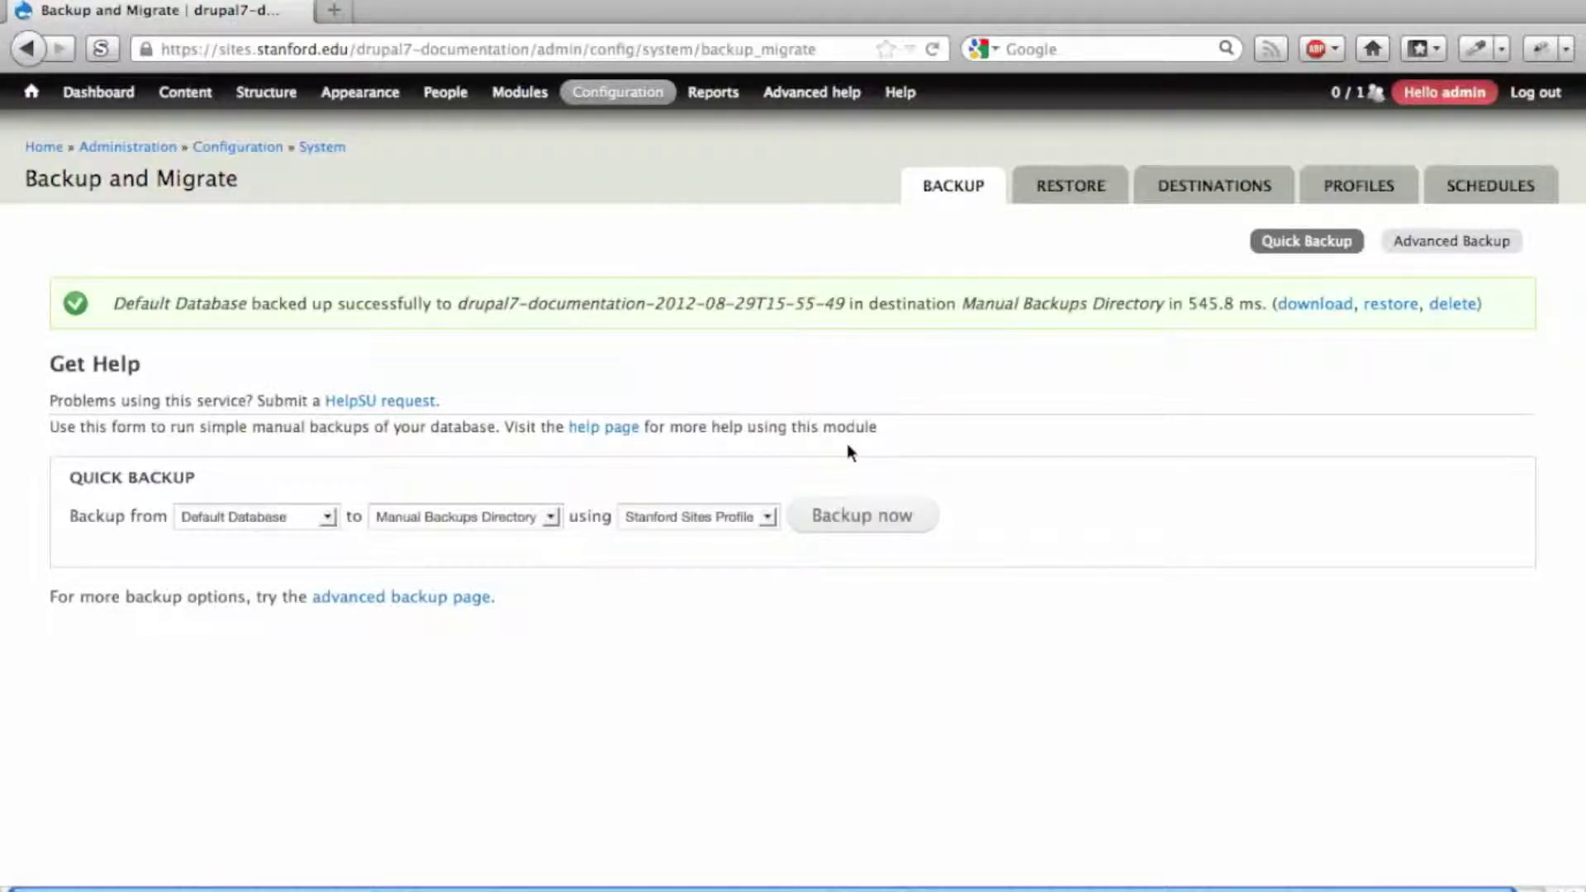
Back up the Public Files Directory to the Manual Backups Directory, then view backup destinations.
{"action": "left_click", "coordinate": [328, 517]}
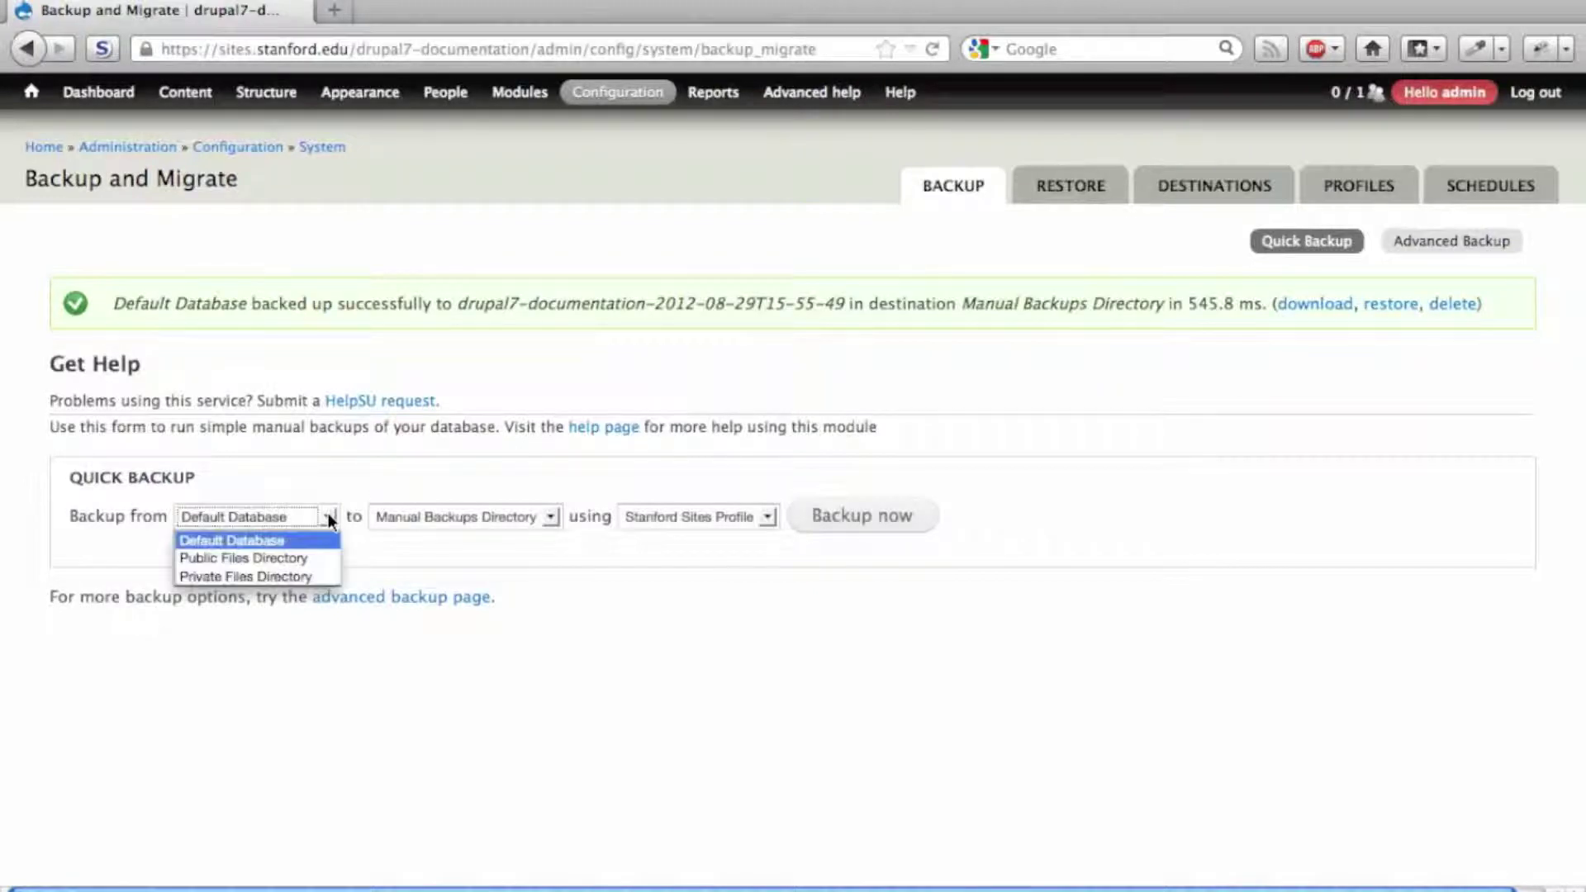
{"action": "left_click", "coordinate": [274, 560]}
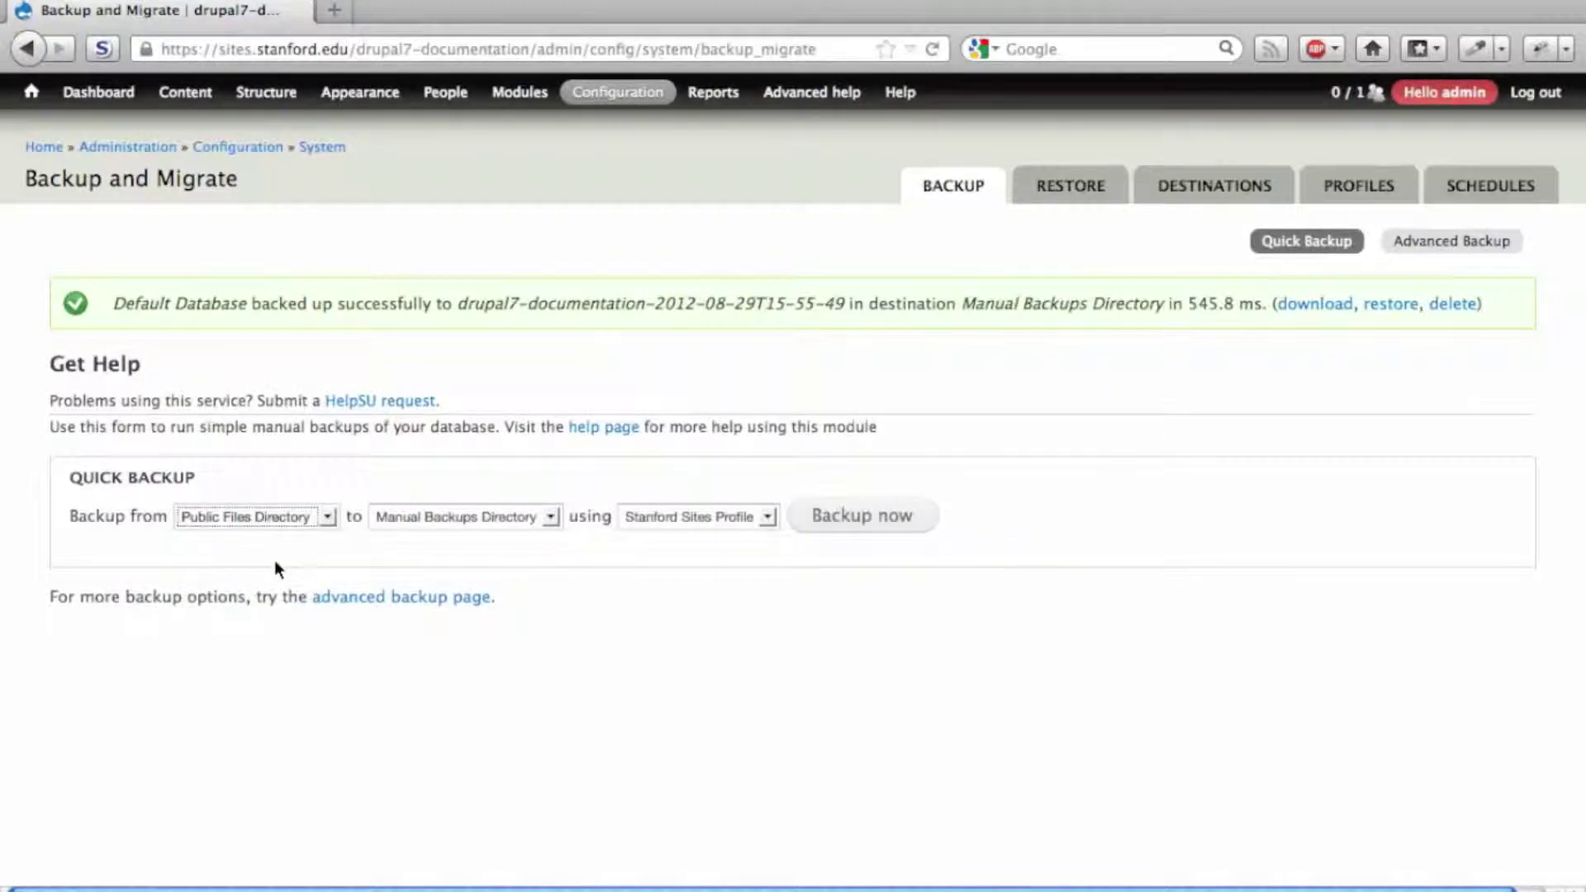
{"action": "left_click", "coordinate": [876, 513]}
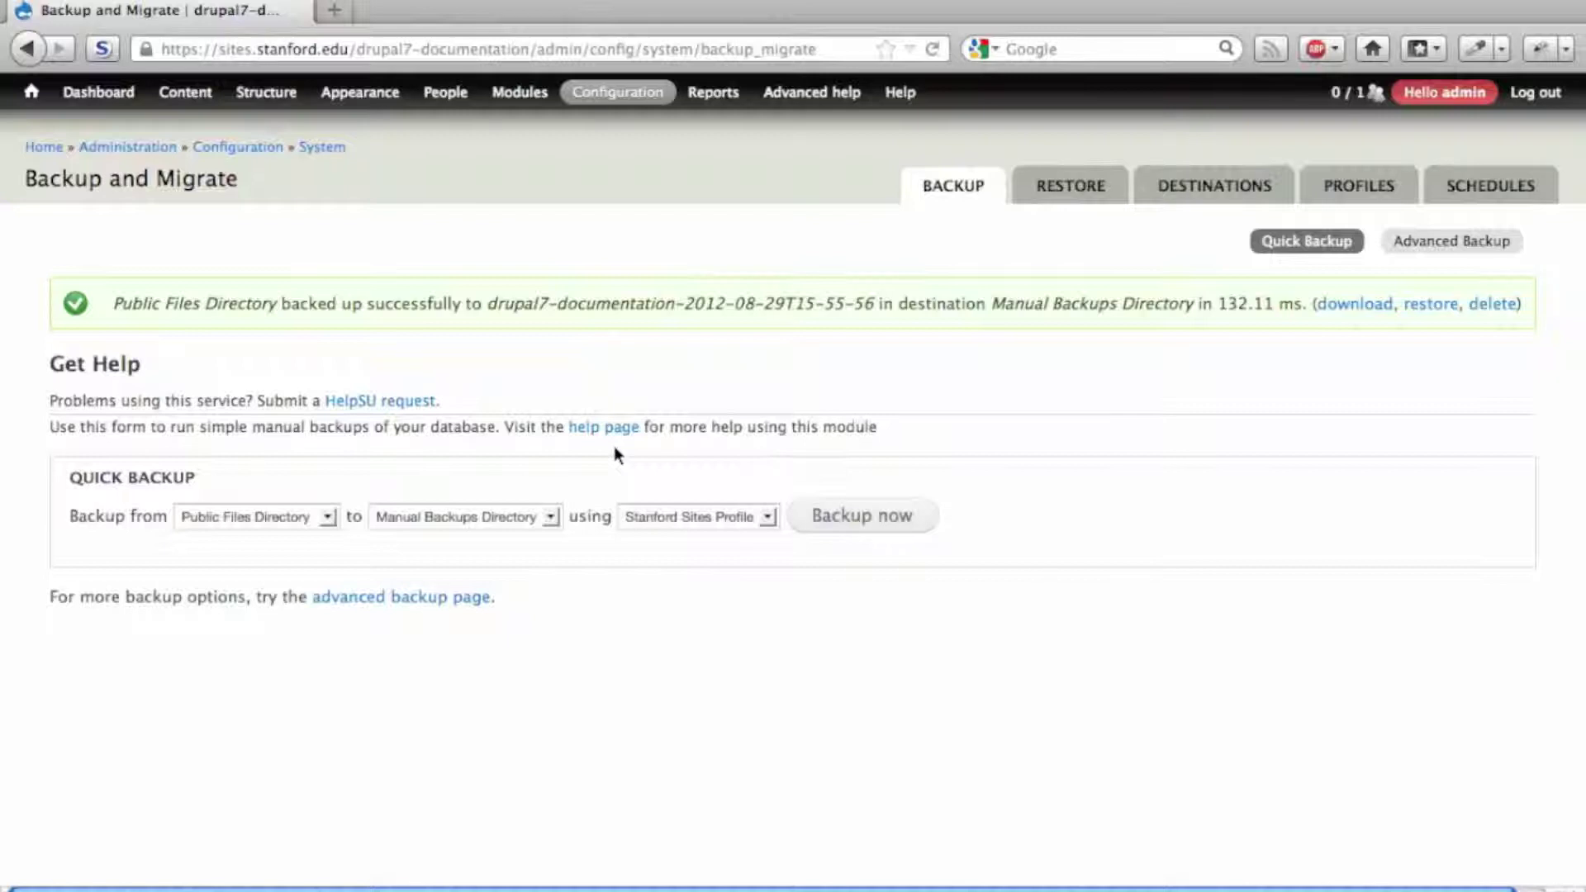
{"action": "left_click", "coordinate": [1202, 202]}
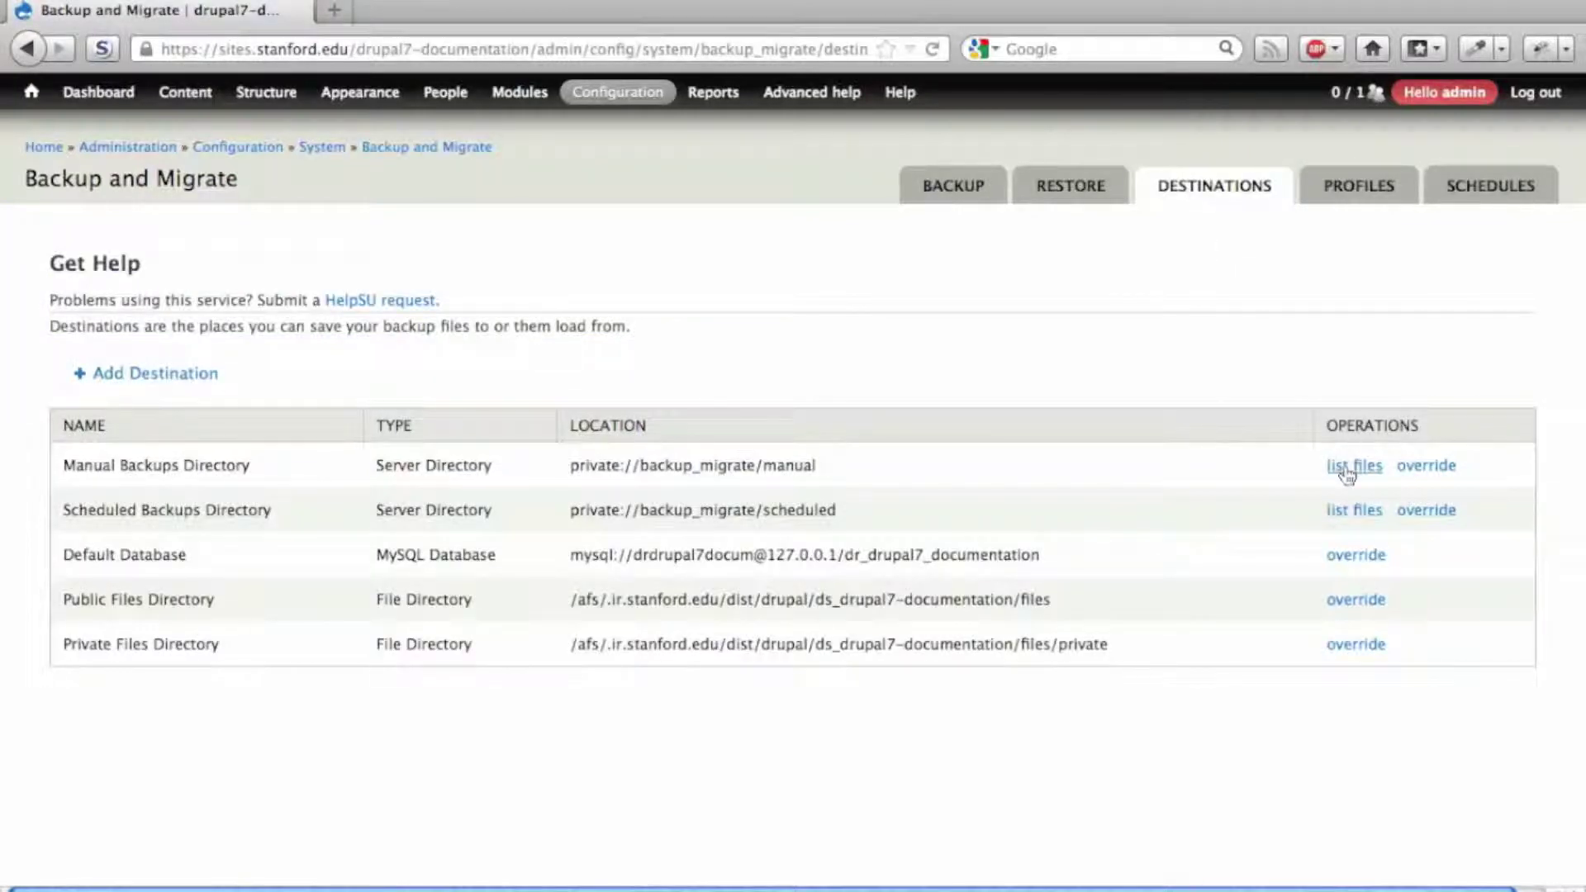
List the backup files in the Manual Backups Directory, then return to the content list.
{"action": "left_click", "coordinate": [1353, 466]}
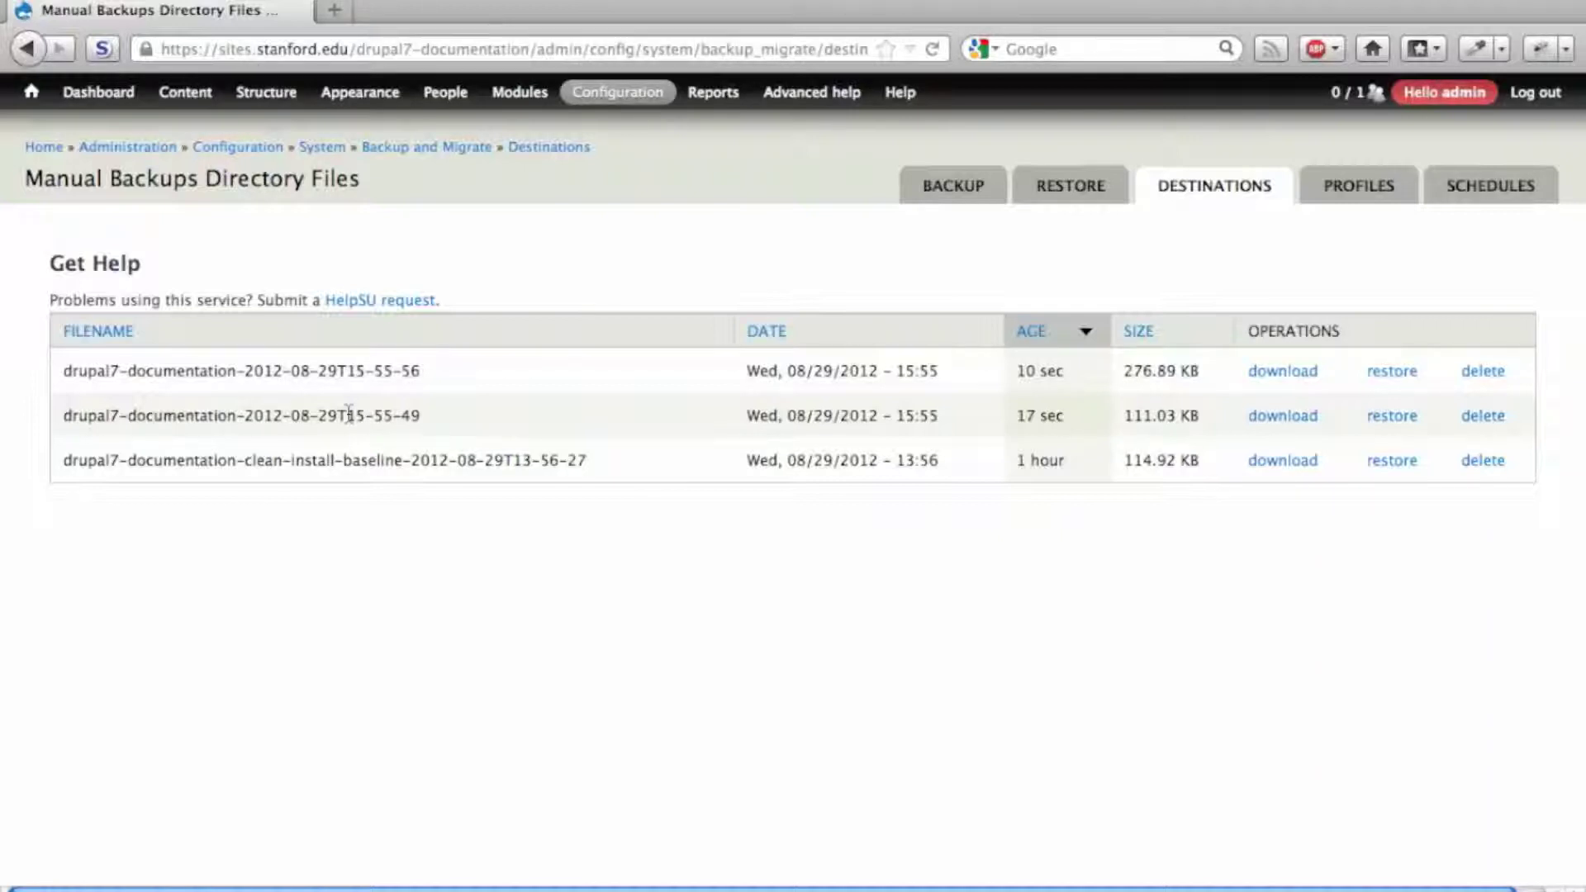
{"action": "left_click", "coordinate": [184, 96]}
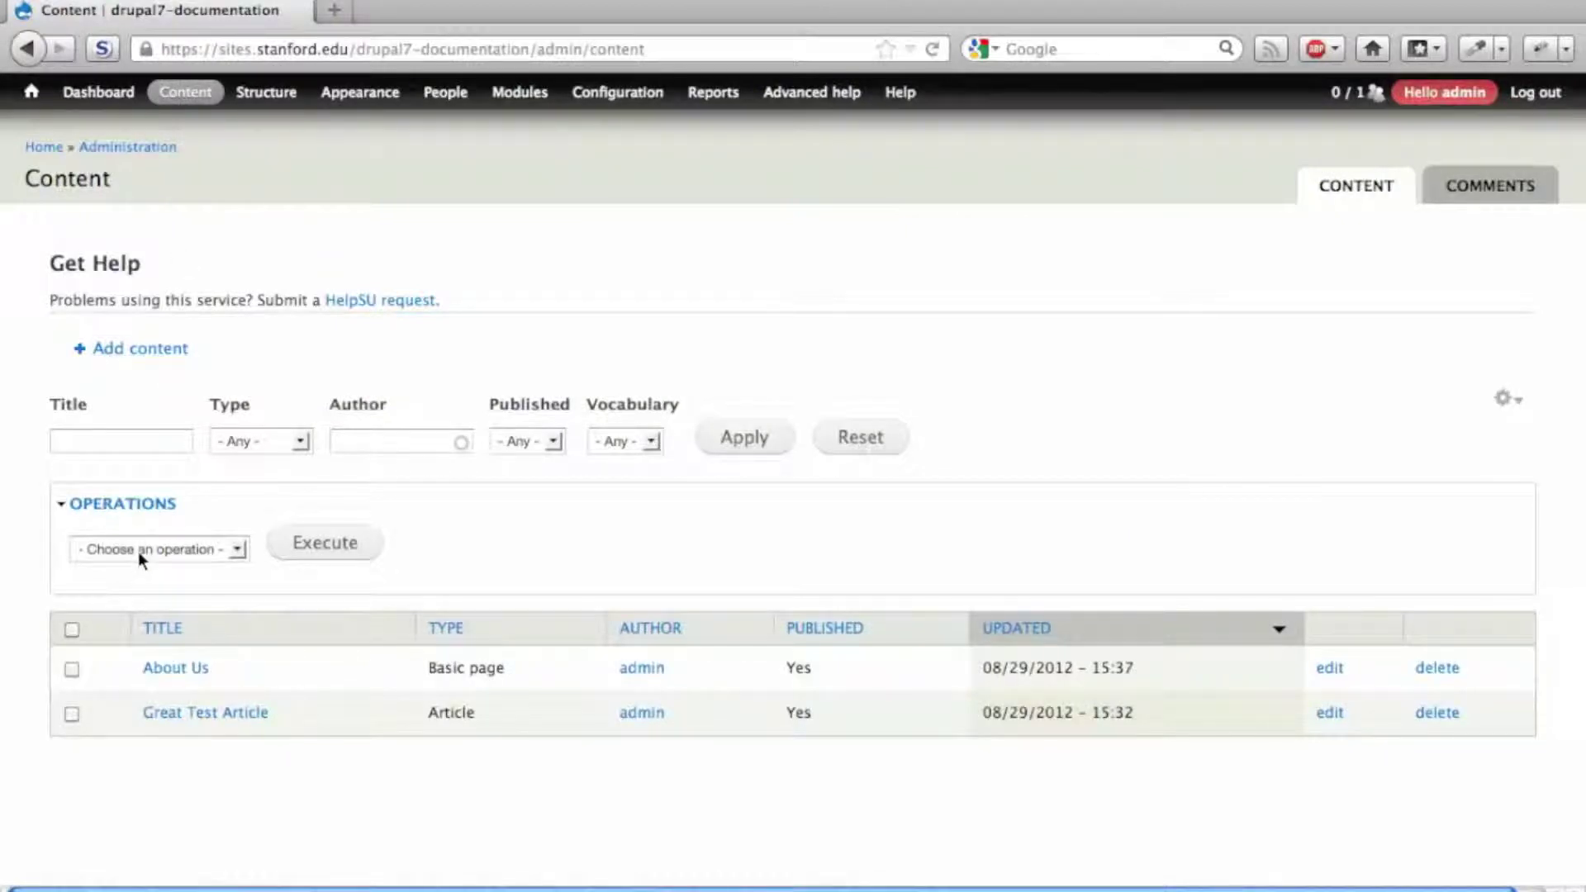
Bulk-delete About Us and Great Test Article, then return to the empty homepage.
{"action": "left_click", "coordinate": [71, 630]}
{"action": "left_click", "coordinate": [147, 555]}
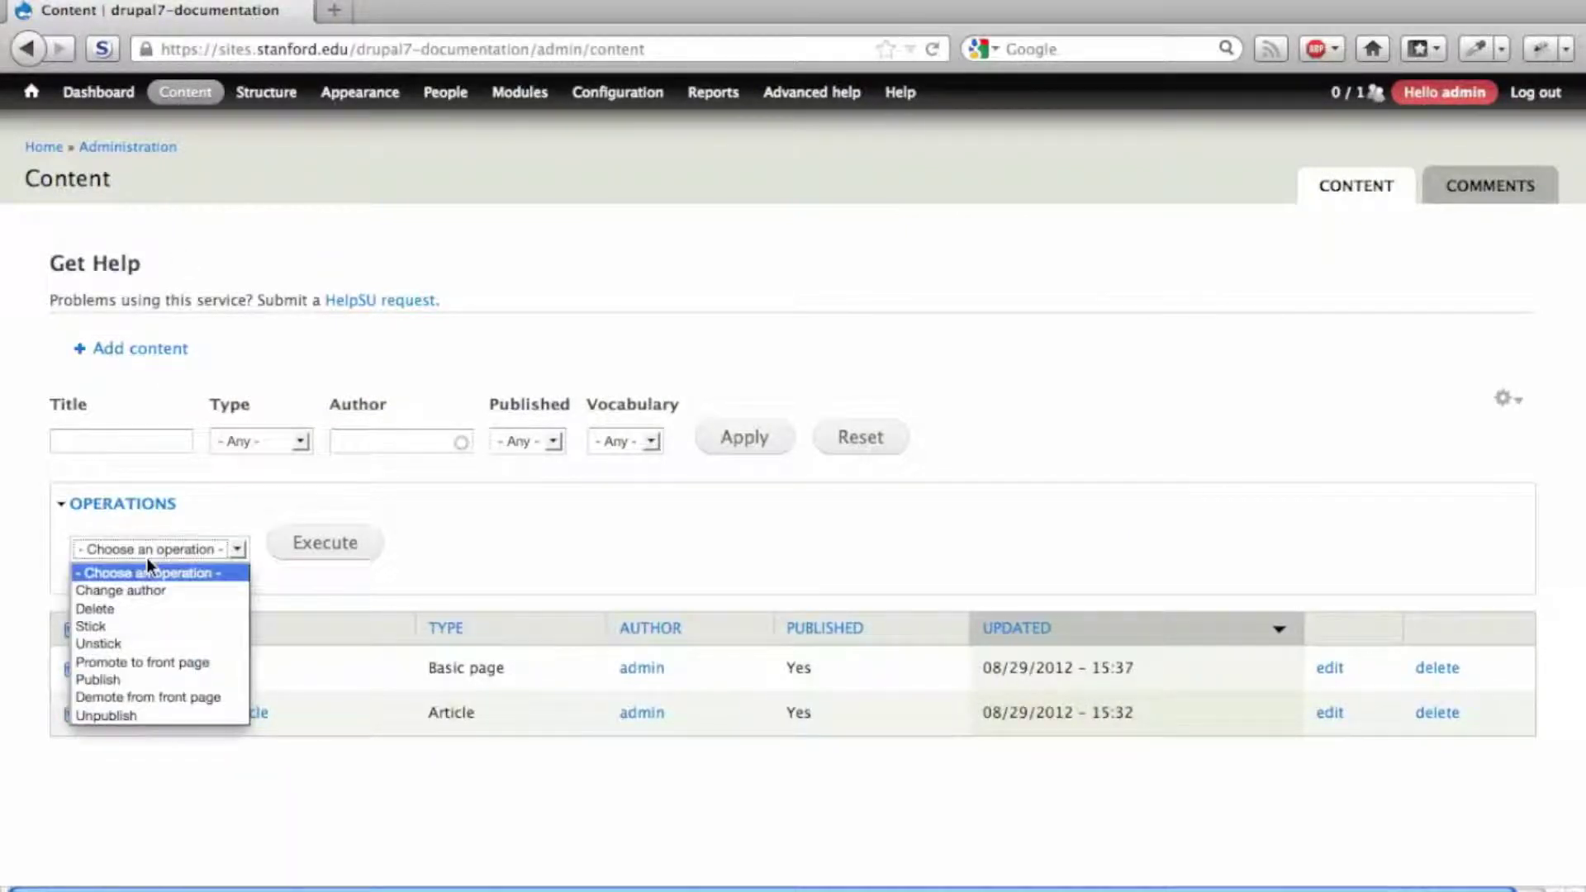
{"action": "left_click", "coordinate": [145, 609]}
{"action": "left_click", "coordinate": [320, 553]}
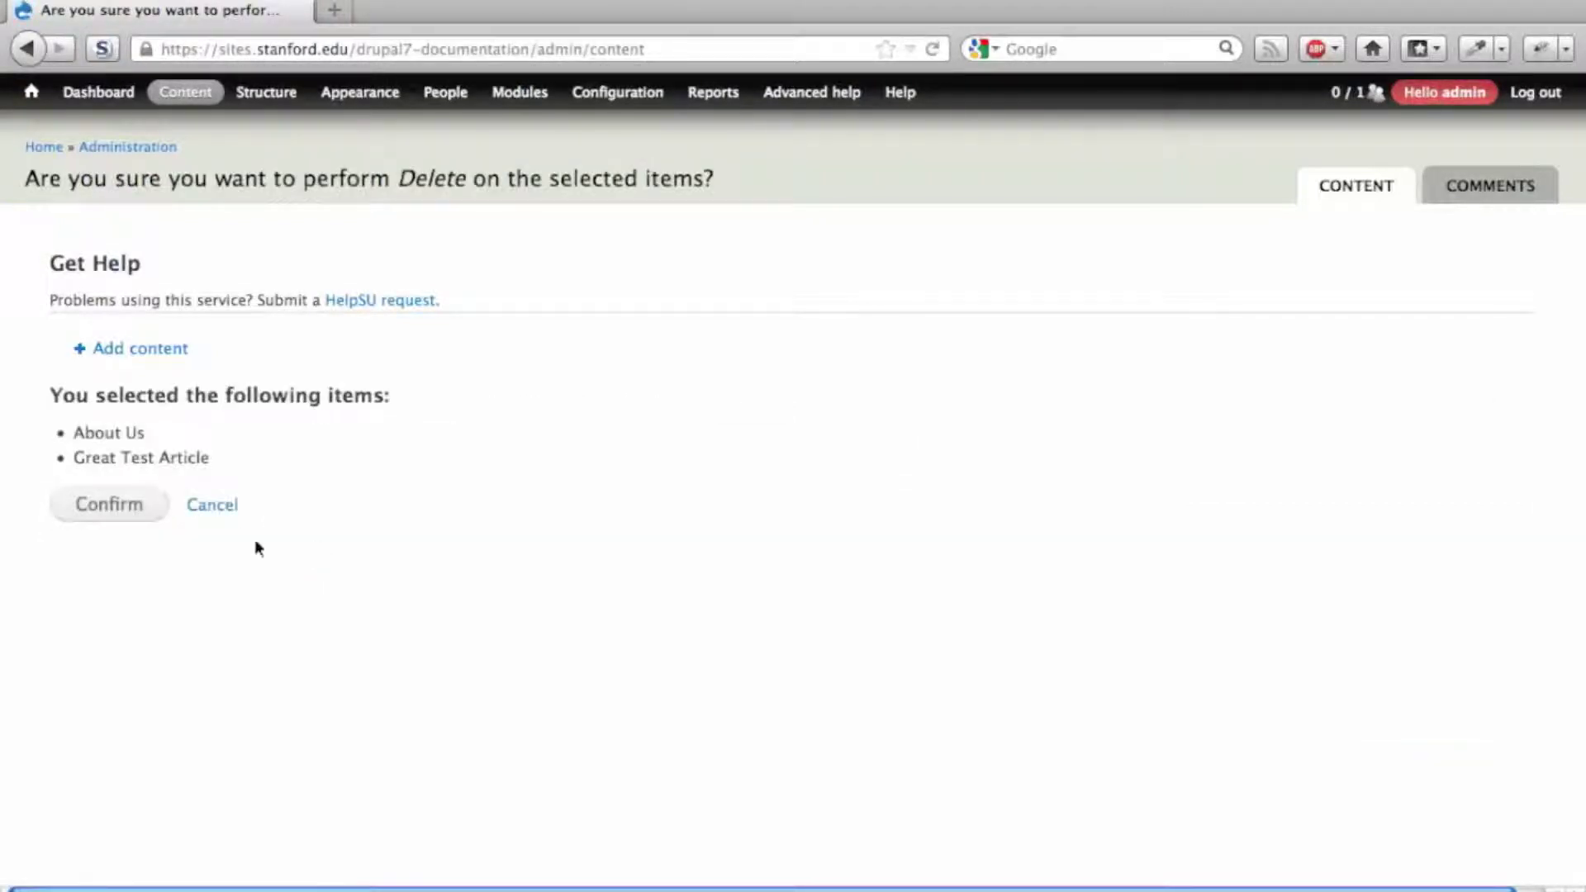
{"action": "left_click", "coordinate": [142, 513]}
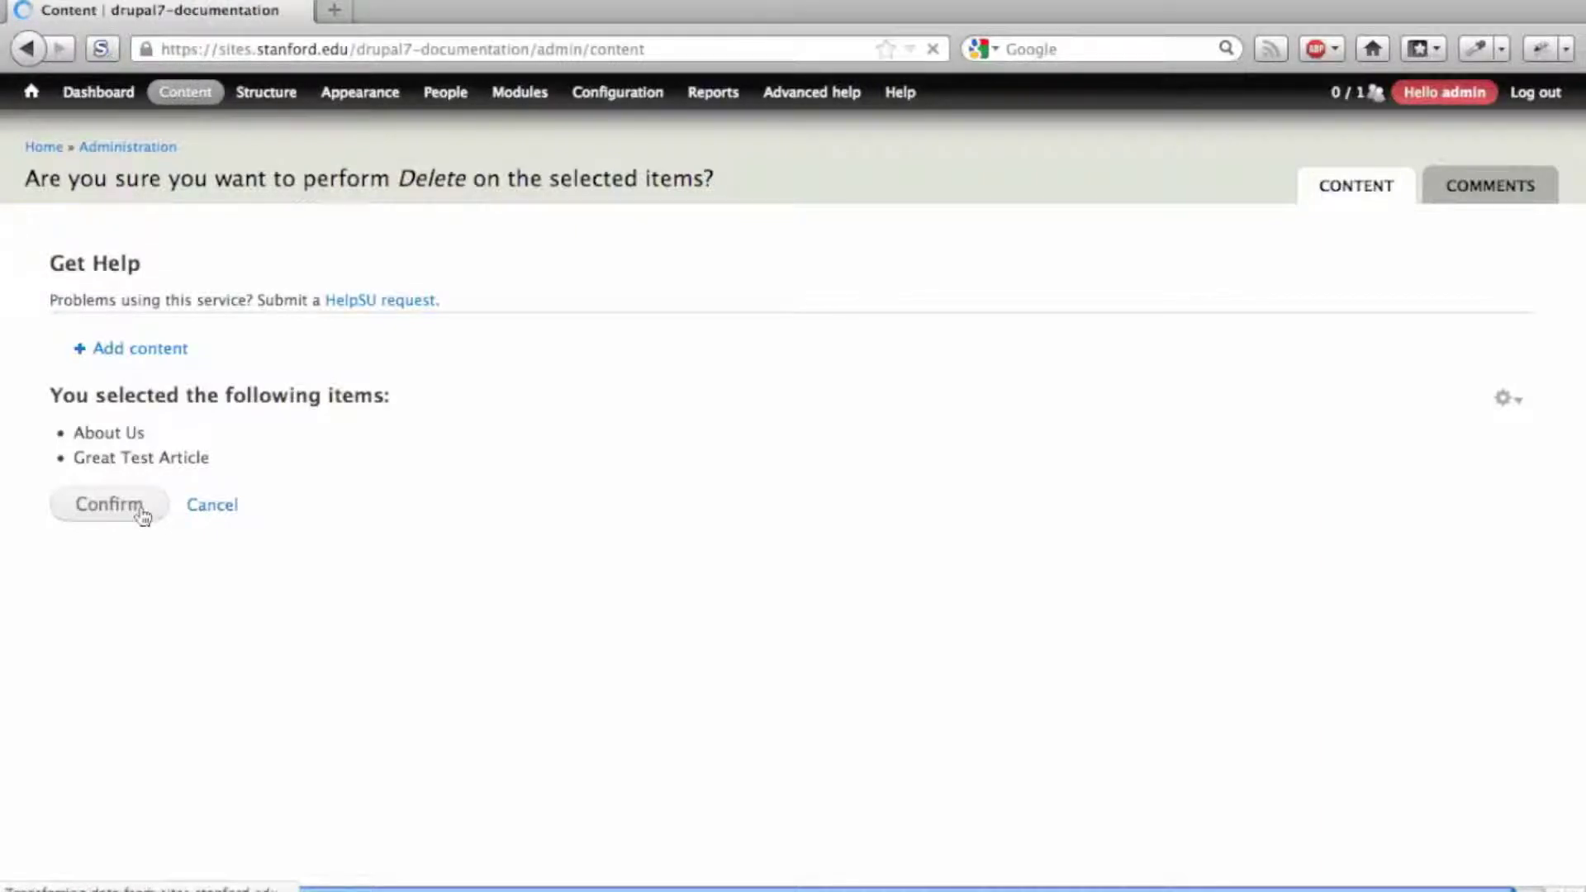
{"action": "left_click", "coordinate": [46, 148]}
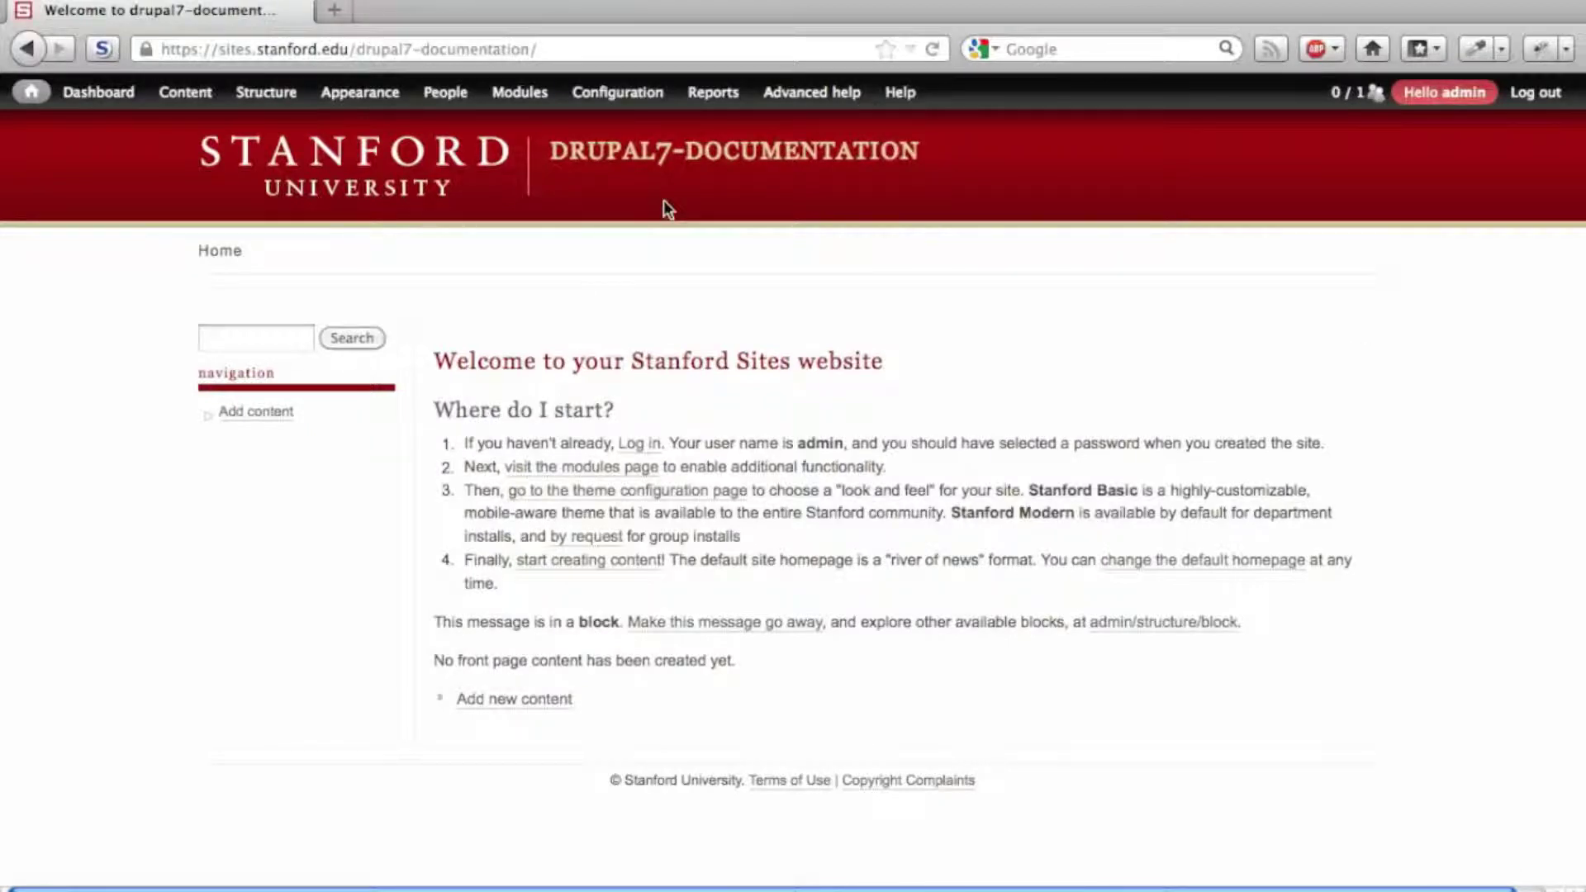
From the Manual Backups Directory file list, start restoring drupal7-documentation-2012-08-29T15-55-49.mysql.gz.
{"action": "mouse_move", "coordinate": [621, 92]}
{"action": "mouse_move", "coordinate": [657, 291]}
{"action": "mouse_move", "coordinate": [851, 373]}
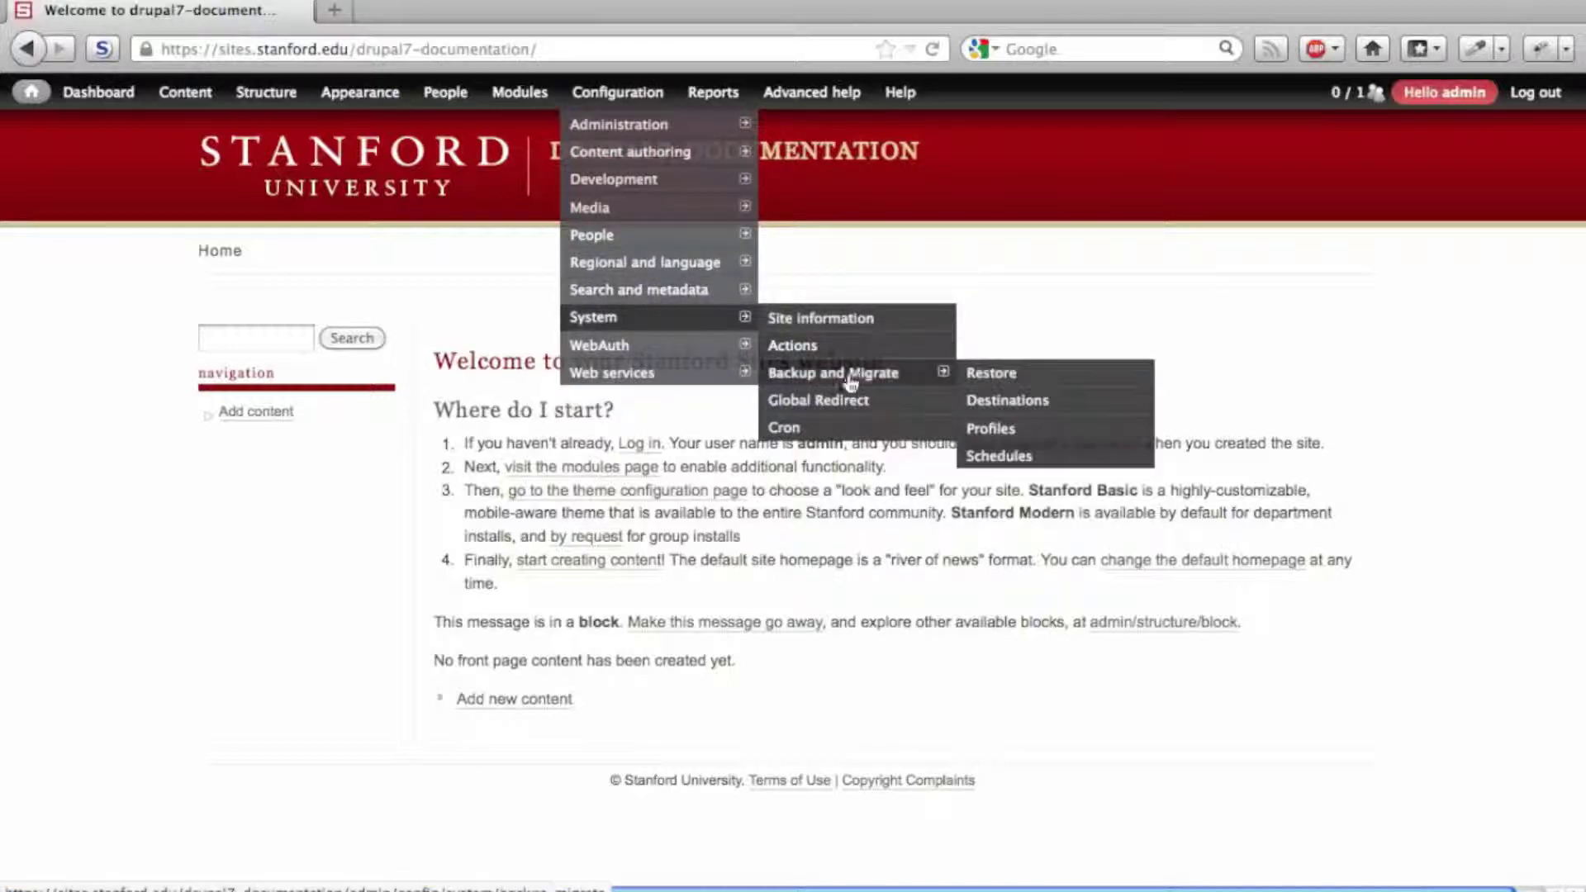
{"action": "left_click", "coordinate": [1029, 374]}
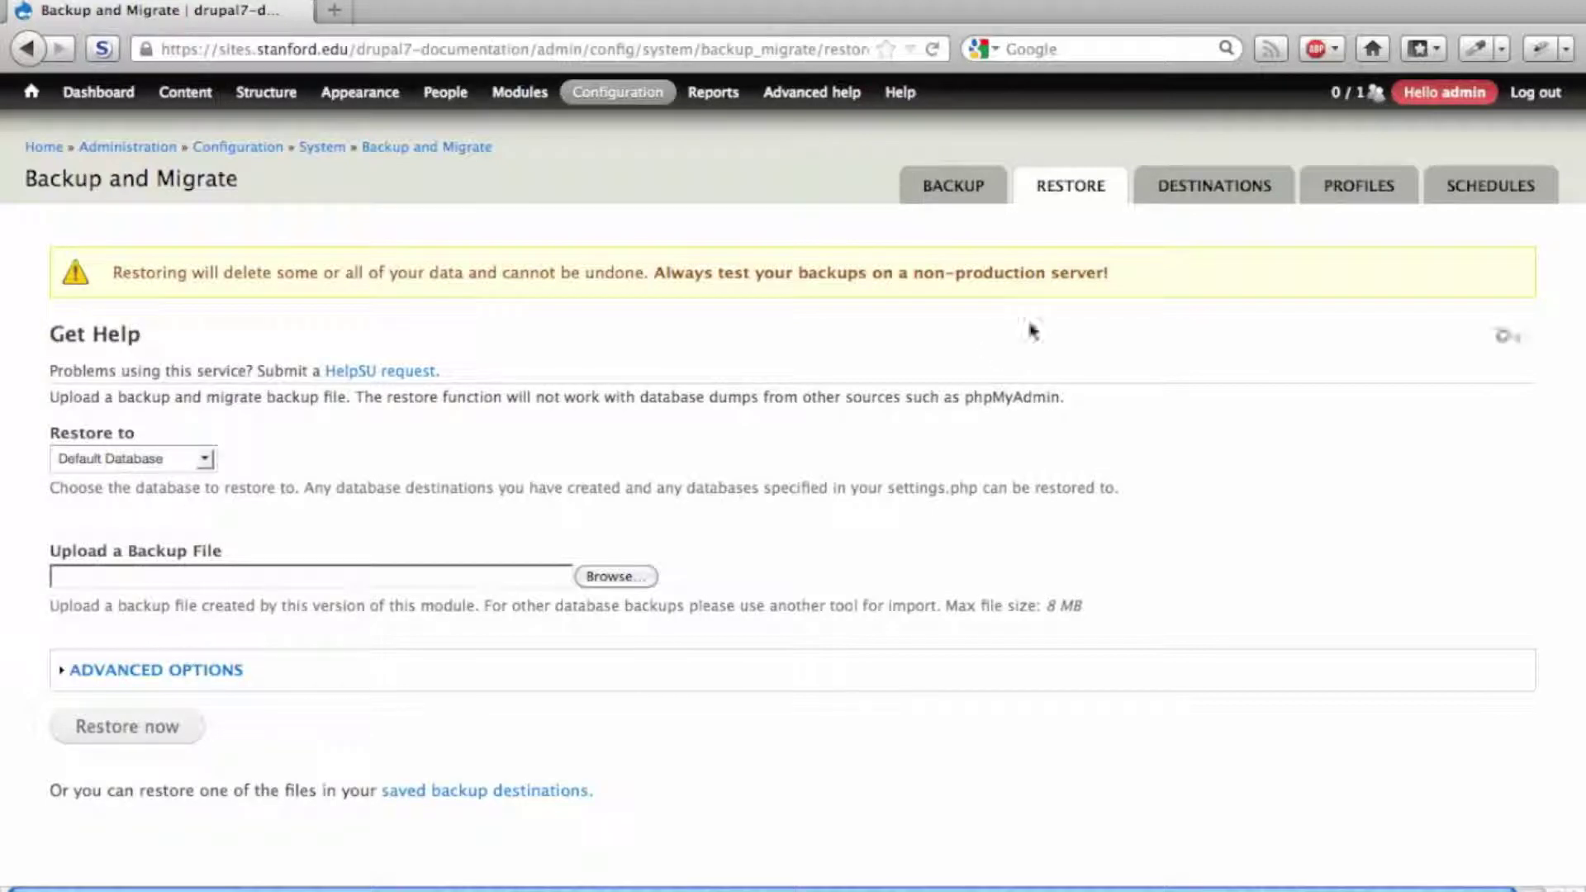
{"action": "left_click", "coordinate": [1216, 192]}
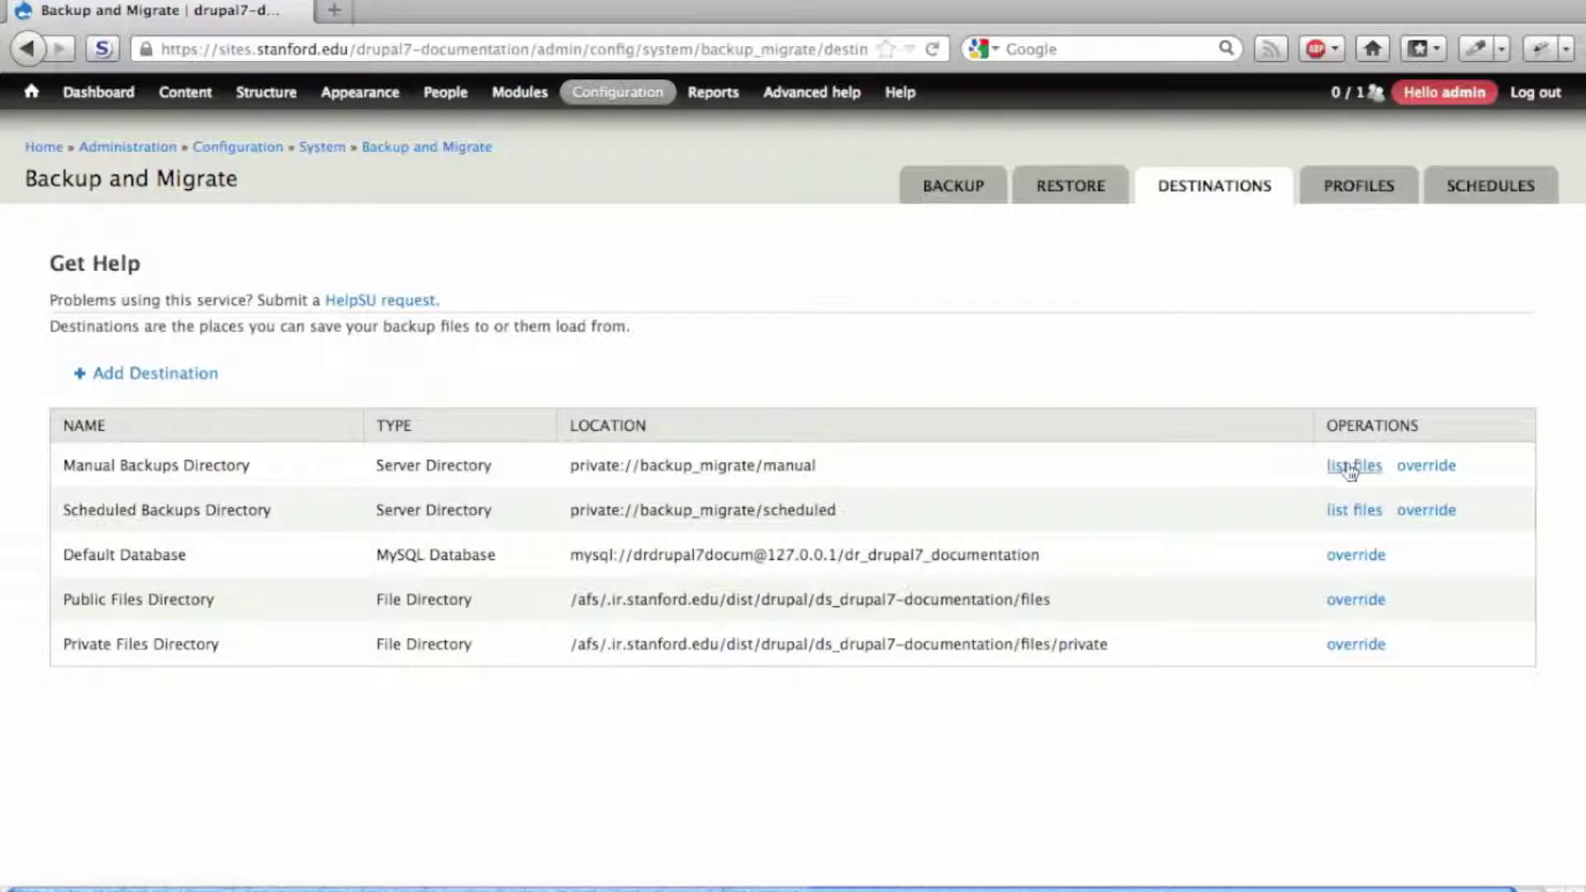
{"action": "left_click", "coordinate": [1351, 468]}
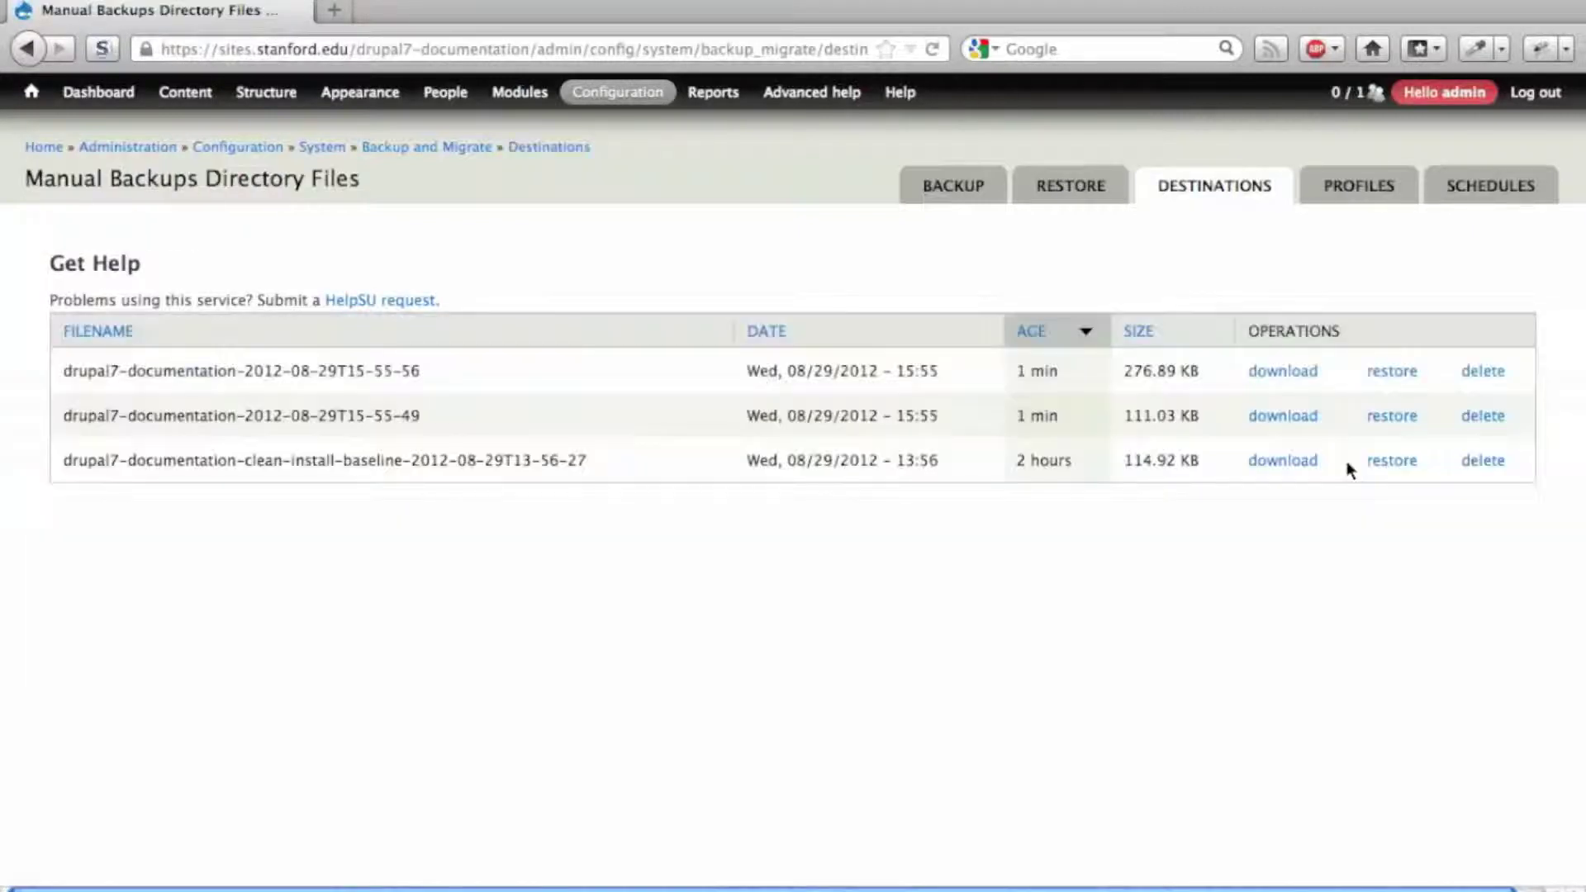
{"action": "left_click", "coordinate": [1392, 418]}
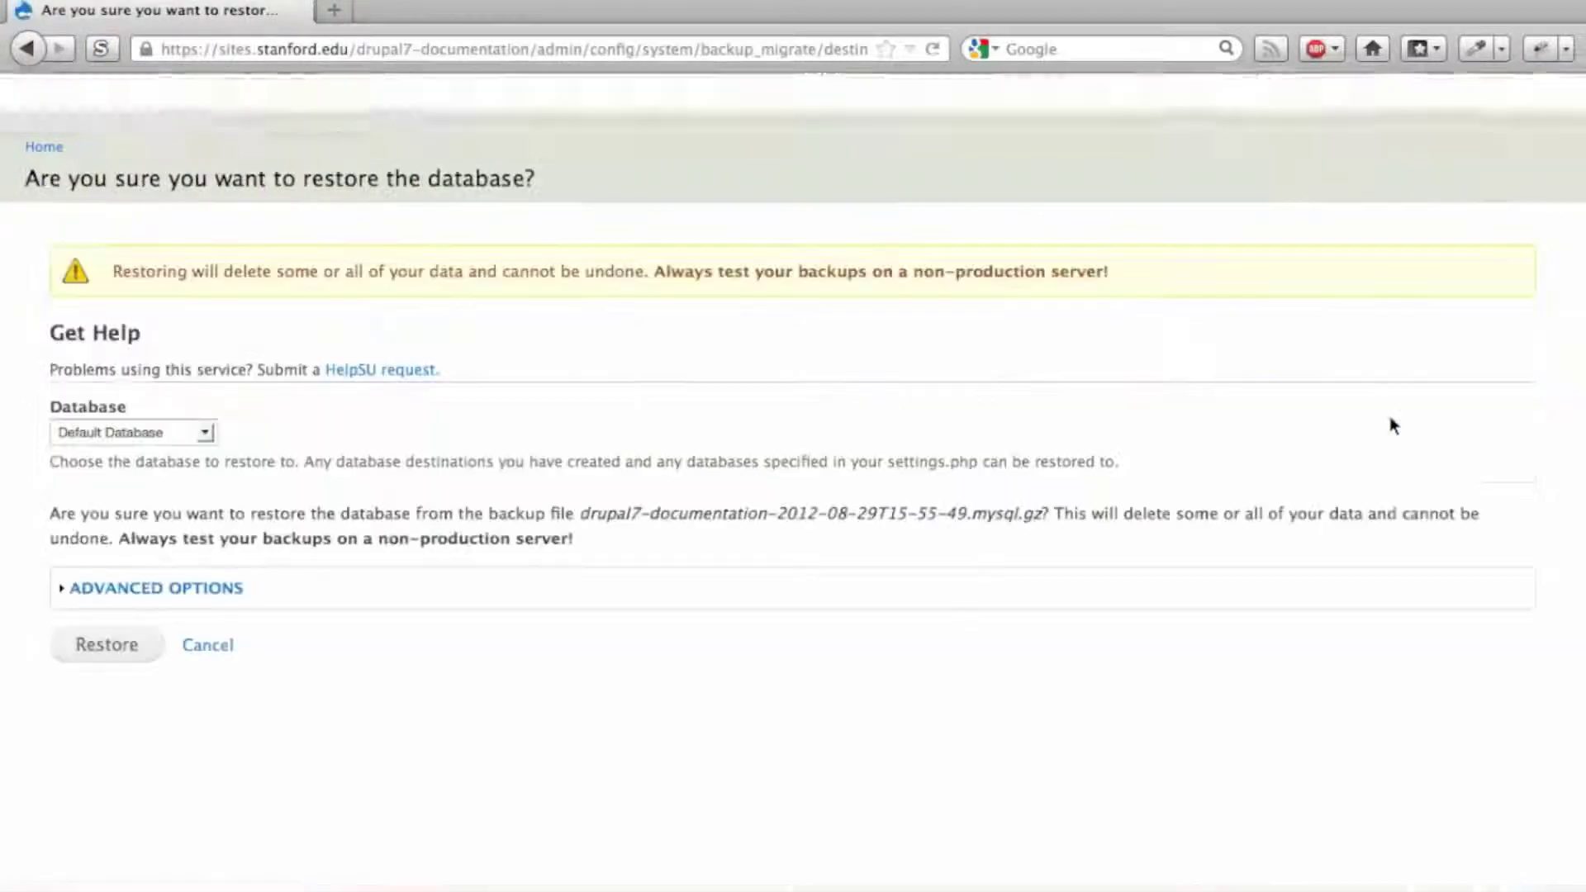
Confirm restoring the Default Database from the 15-55-49 backup.
{"action": "left_click", "coordinate": [108, 648]}
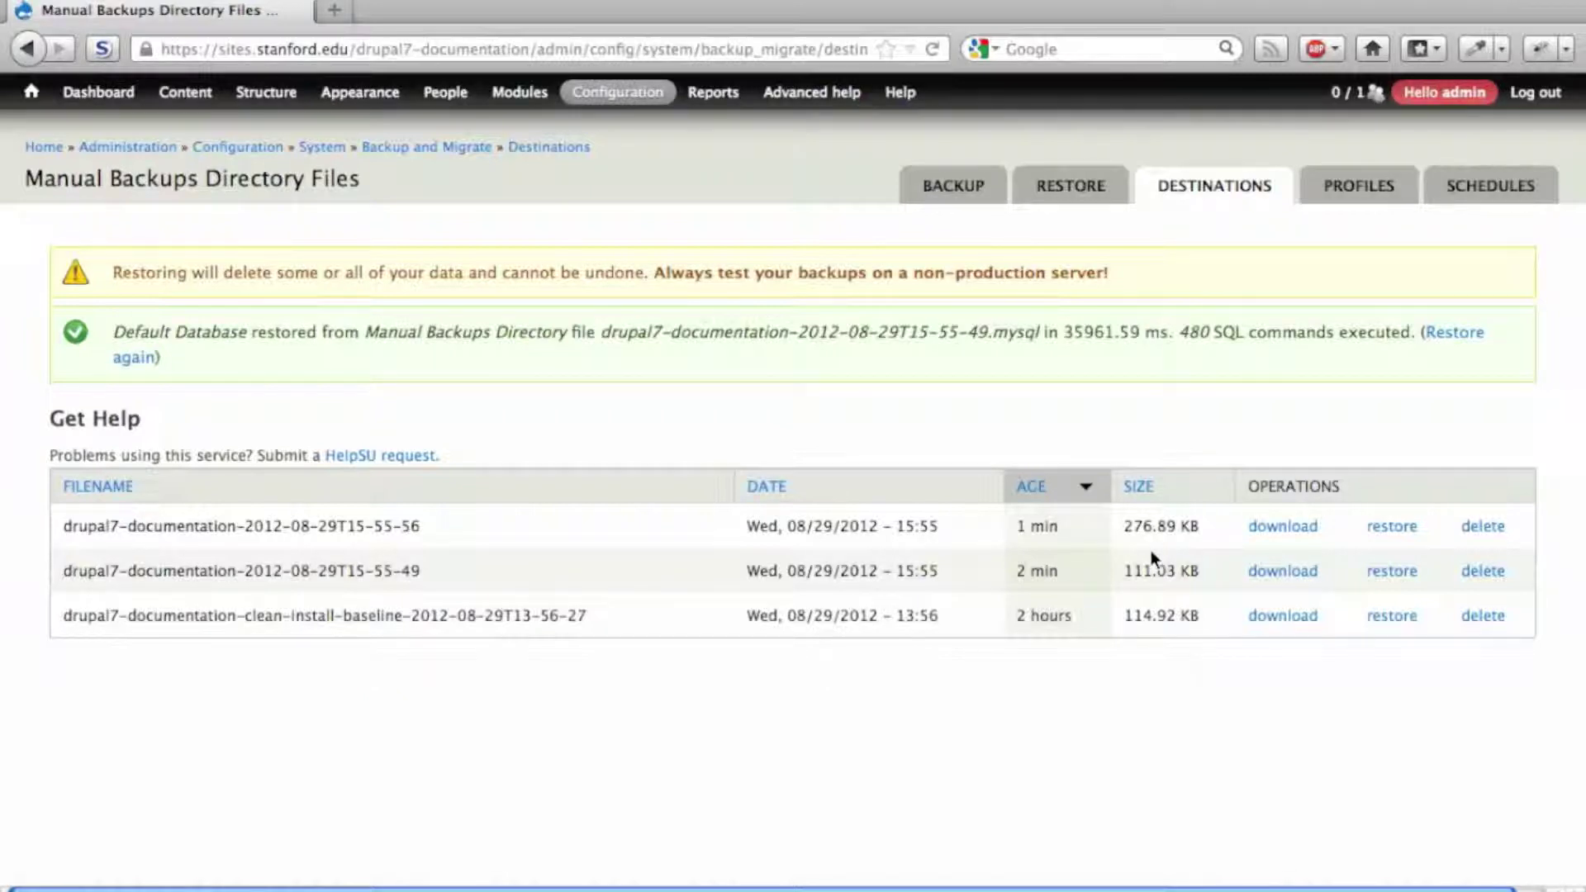
Restore the 15-55-56 backup into the Public Files Directory with Take site offline ticked.
{"action": "left_click", "coordinate": [1396, 529]}
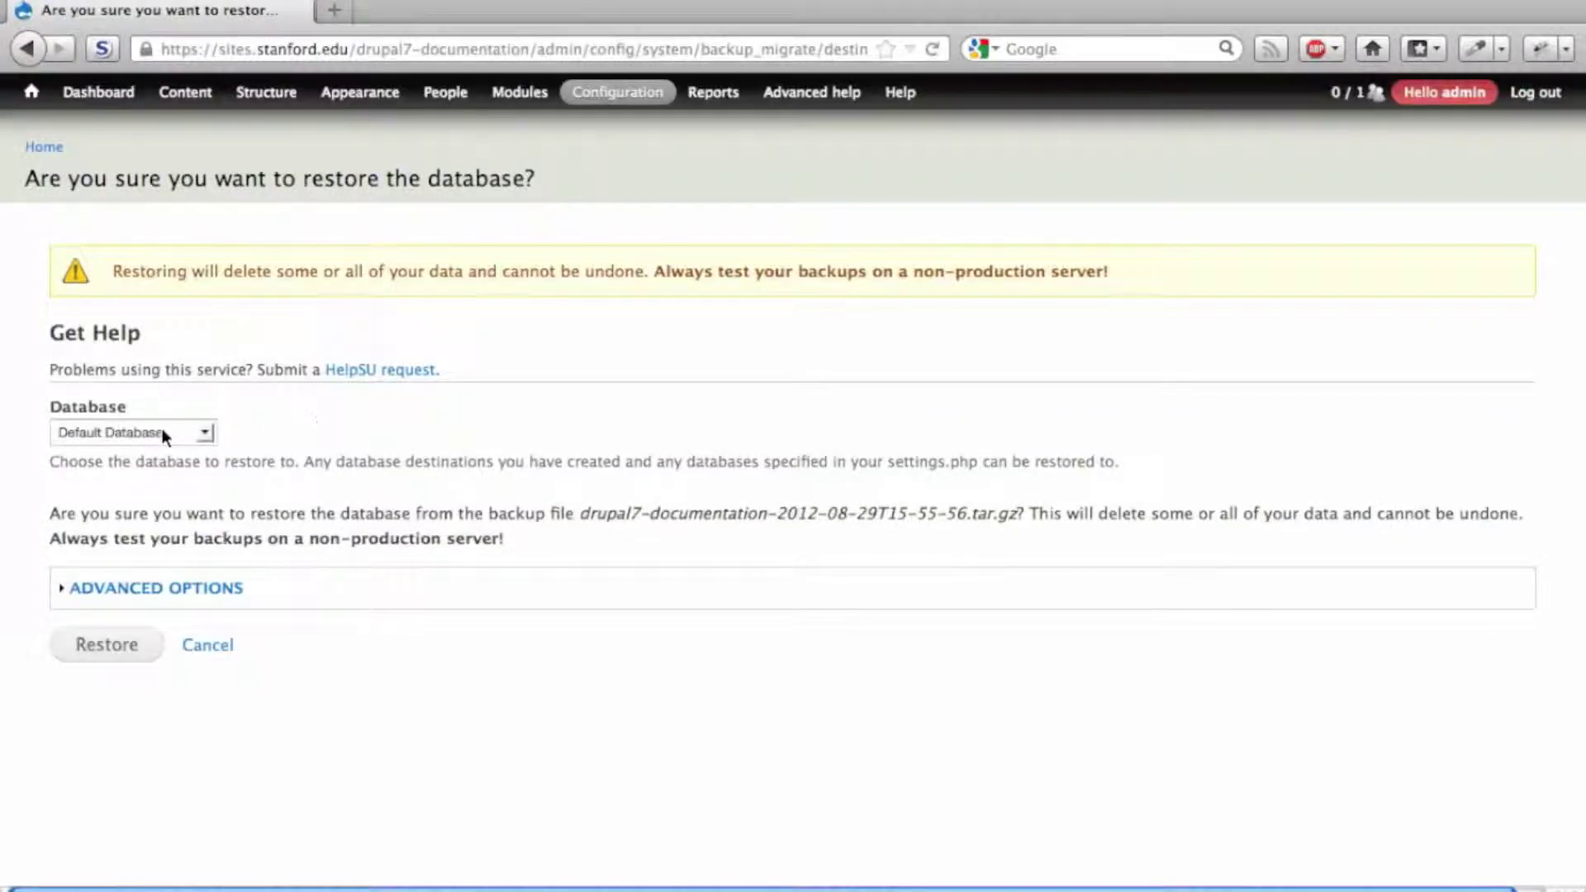
{"action": "left_click", "coordinate": [162, 430]}
{"action": "left_click", "coordinate": [136, 474]}
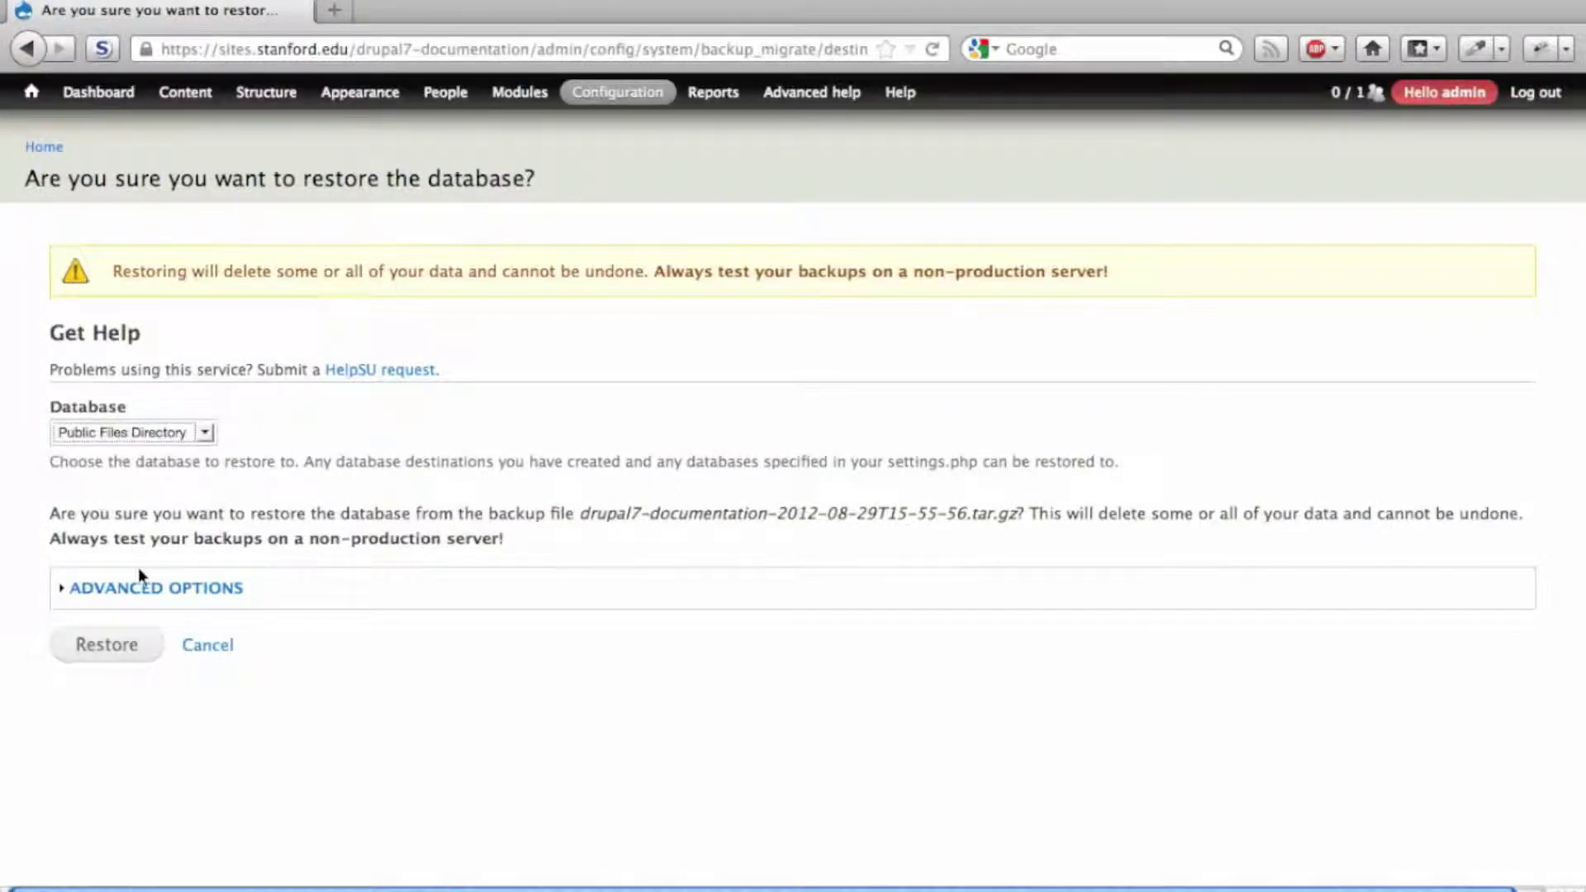
{"action": "left_click", "coordinate": [141, 589]}
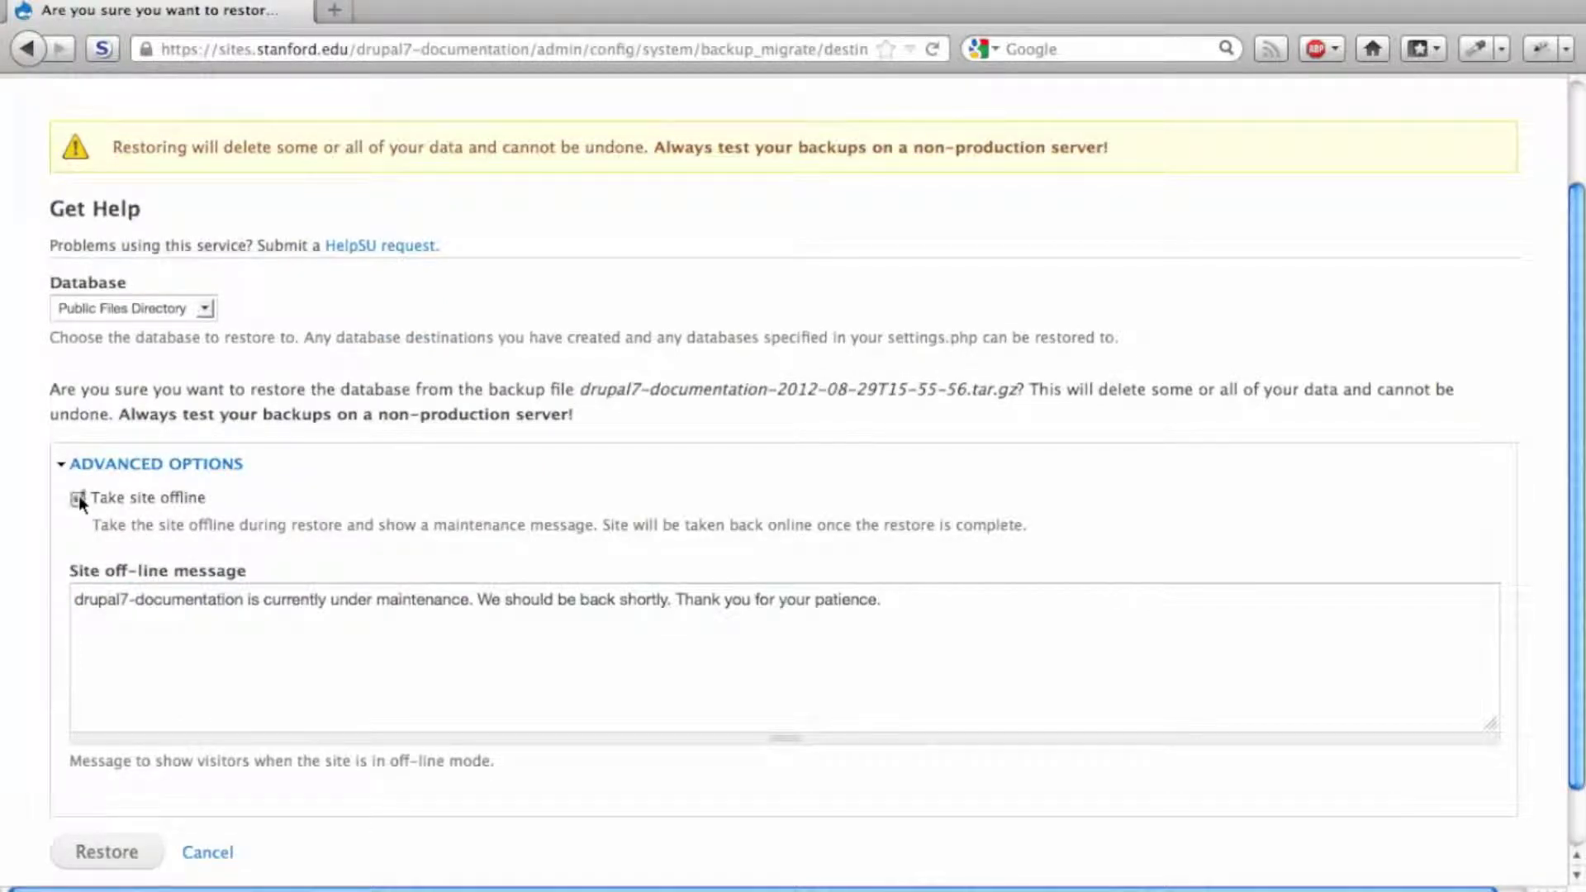
{"action": "left_click", "coordinate": [78, 498]}
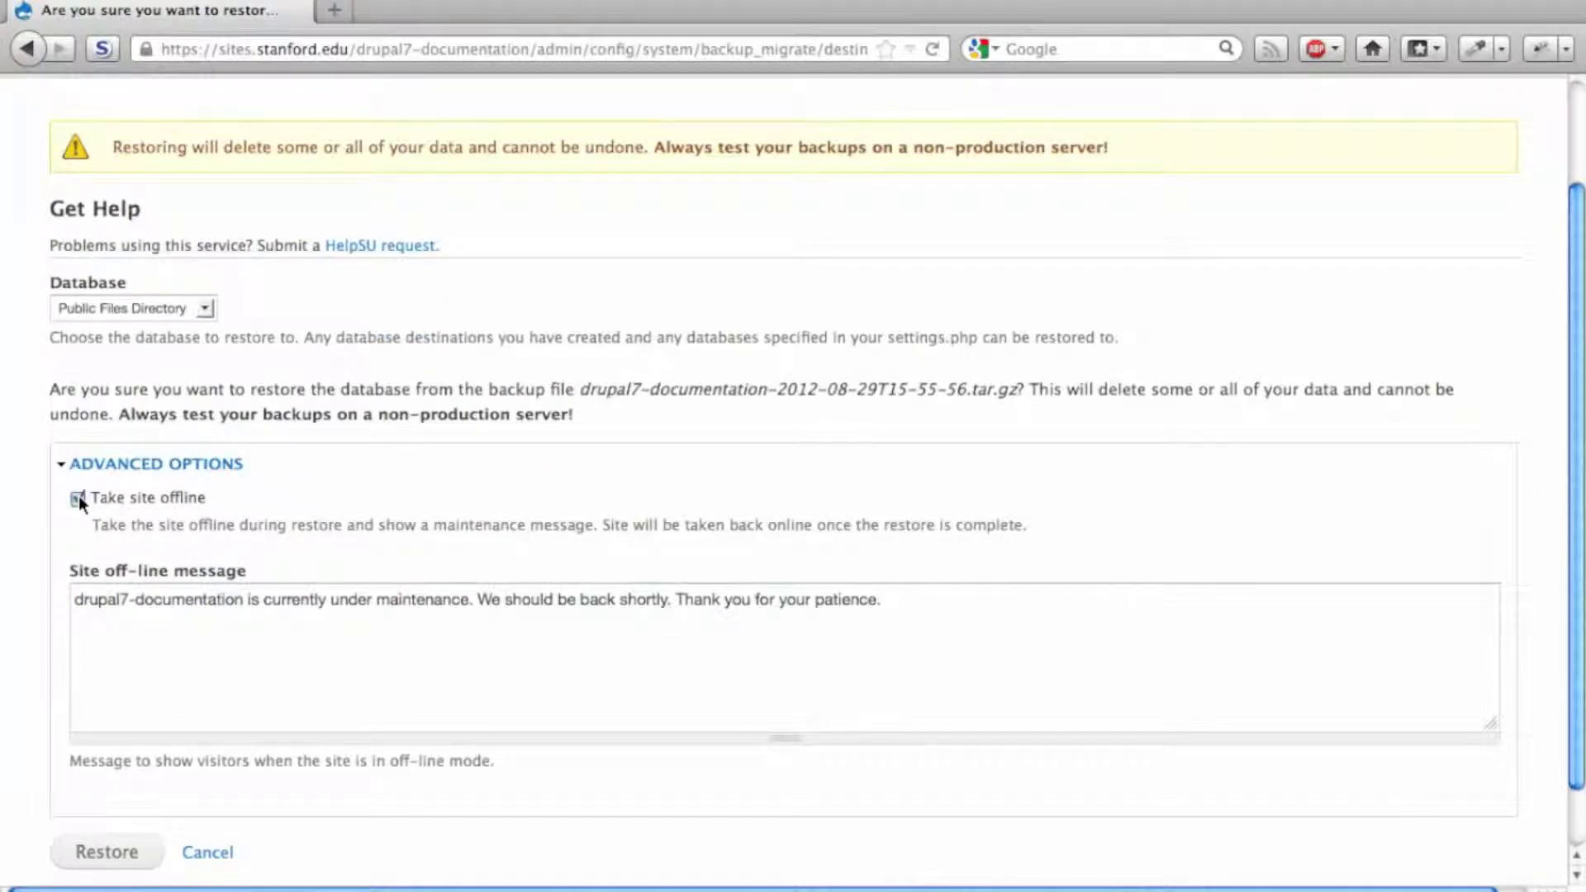
{"action": "left_click", "coordinate": [118, 856]}
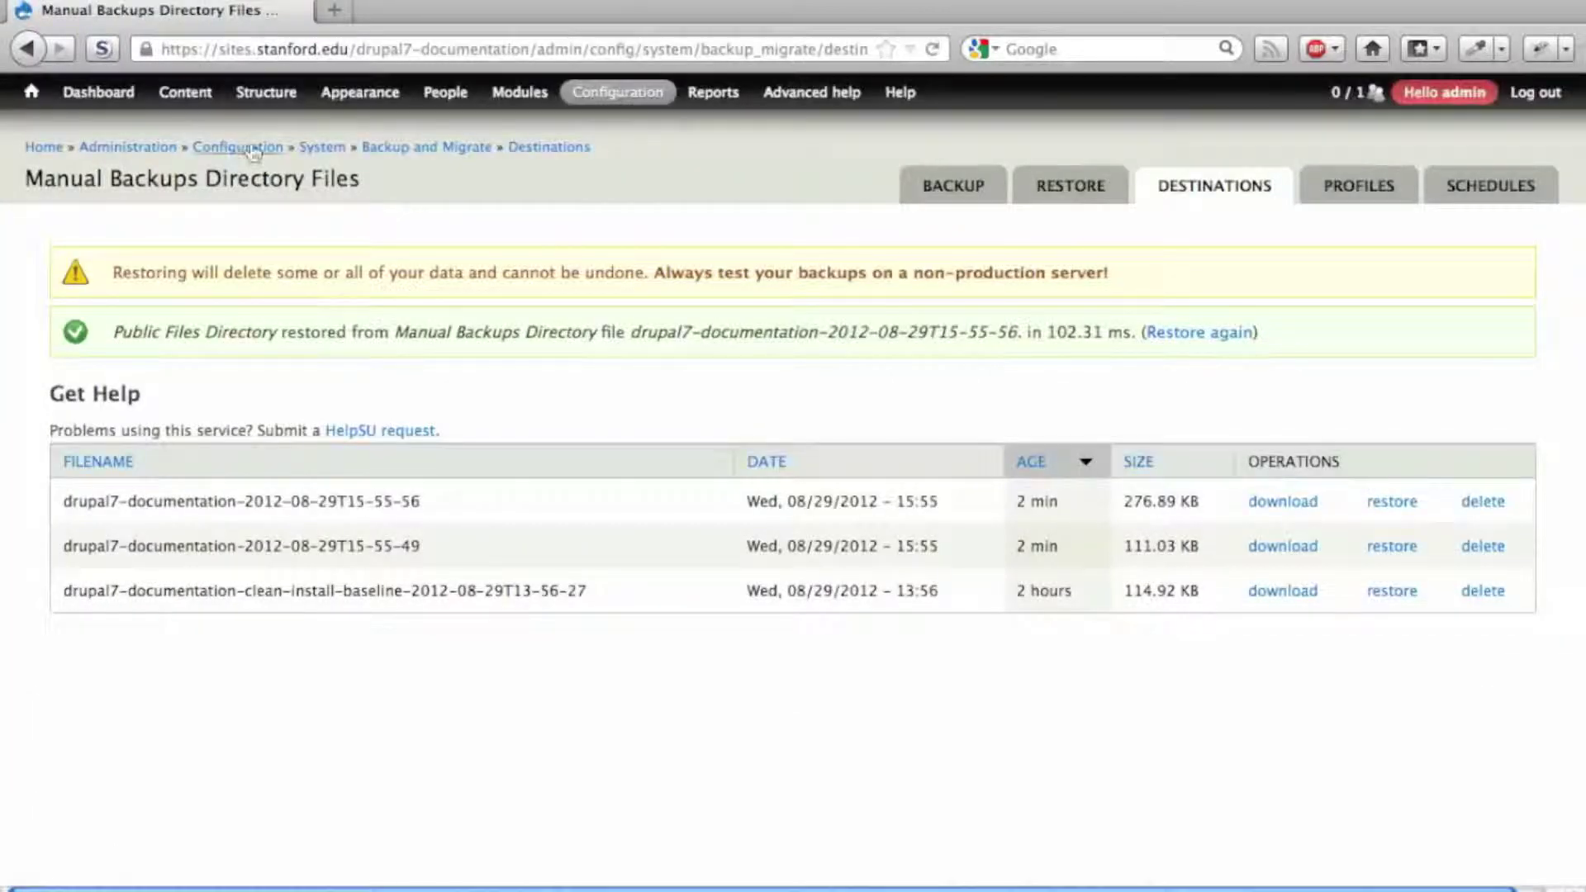
{"action": "left_click", "coordinate": [48, 151]}
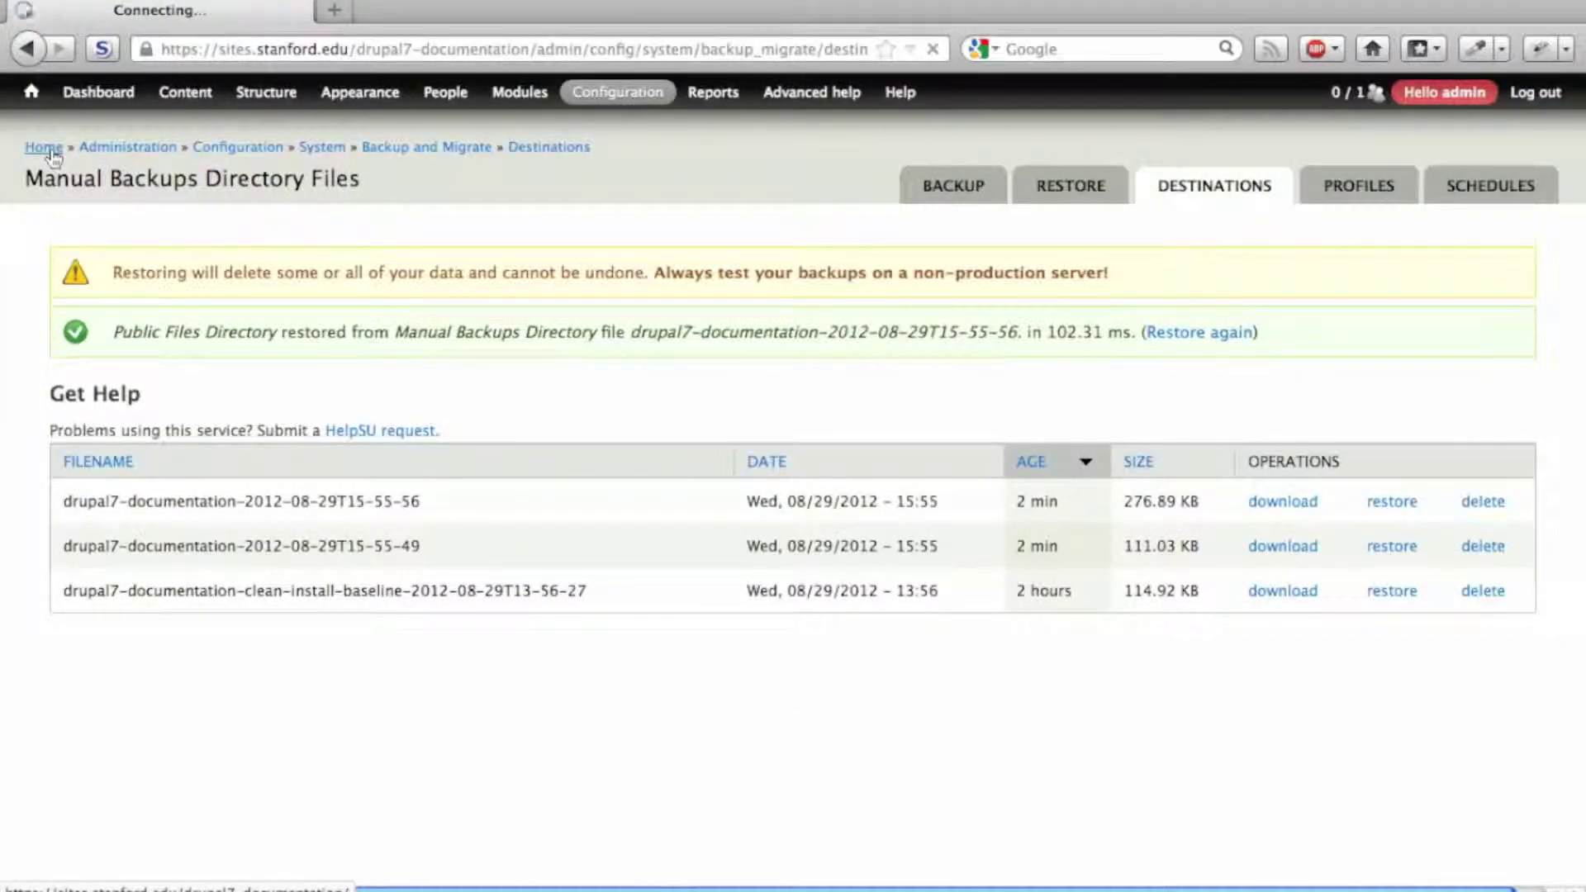